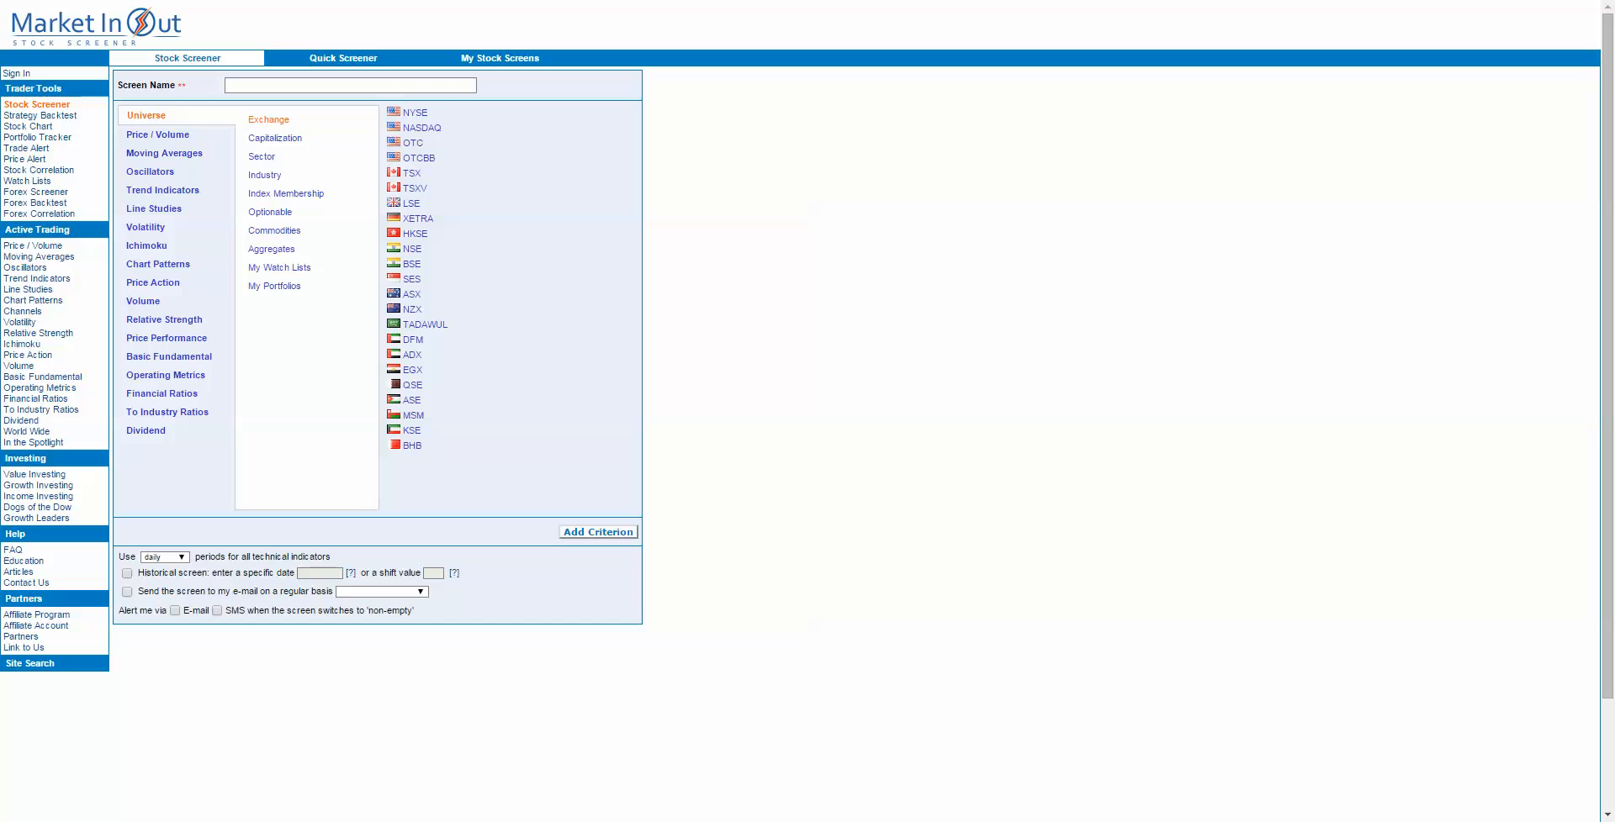
Step: Examine the Quick Screener and the Ichimoku, Price Action, Chart Patterns and Financial Ratios criteria available in the Stock Screener
{"action": "left_click", "coordinate": [348, 57]}
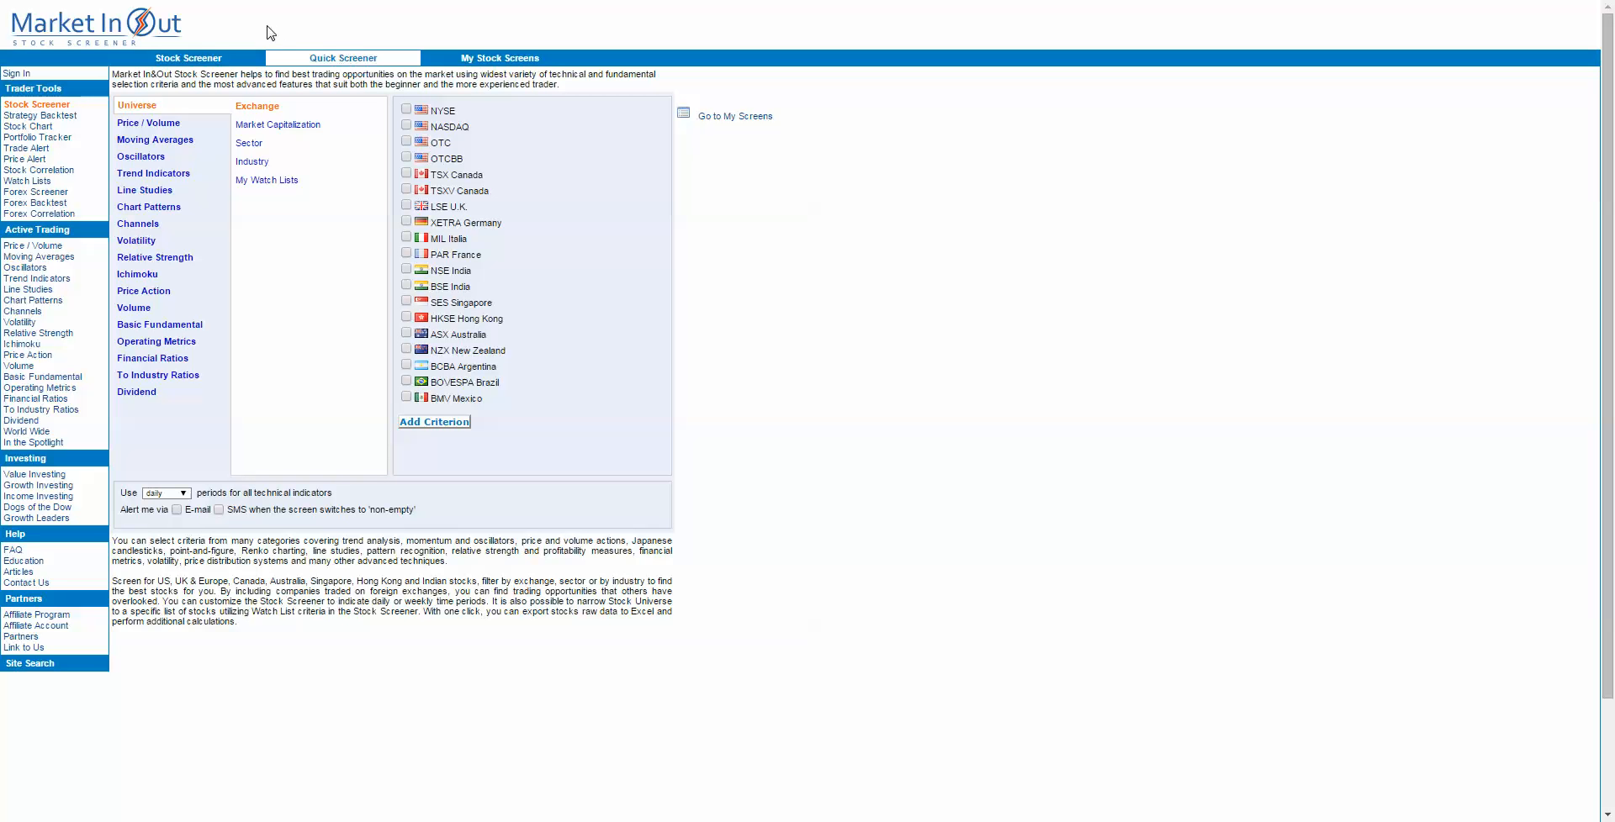
{"action": "left_click", "coordinate": [171, 61]}
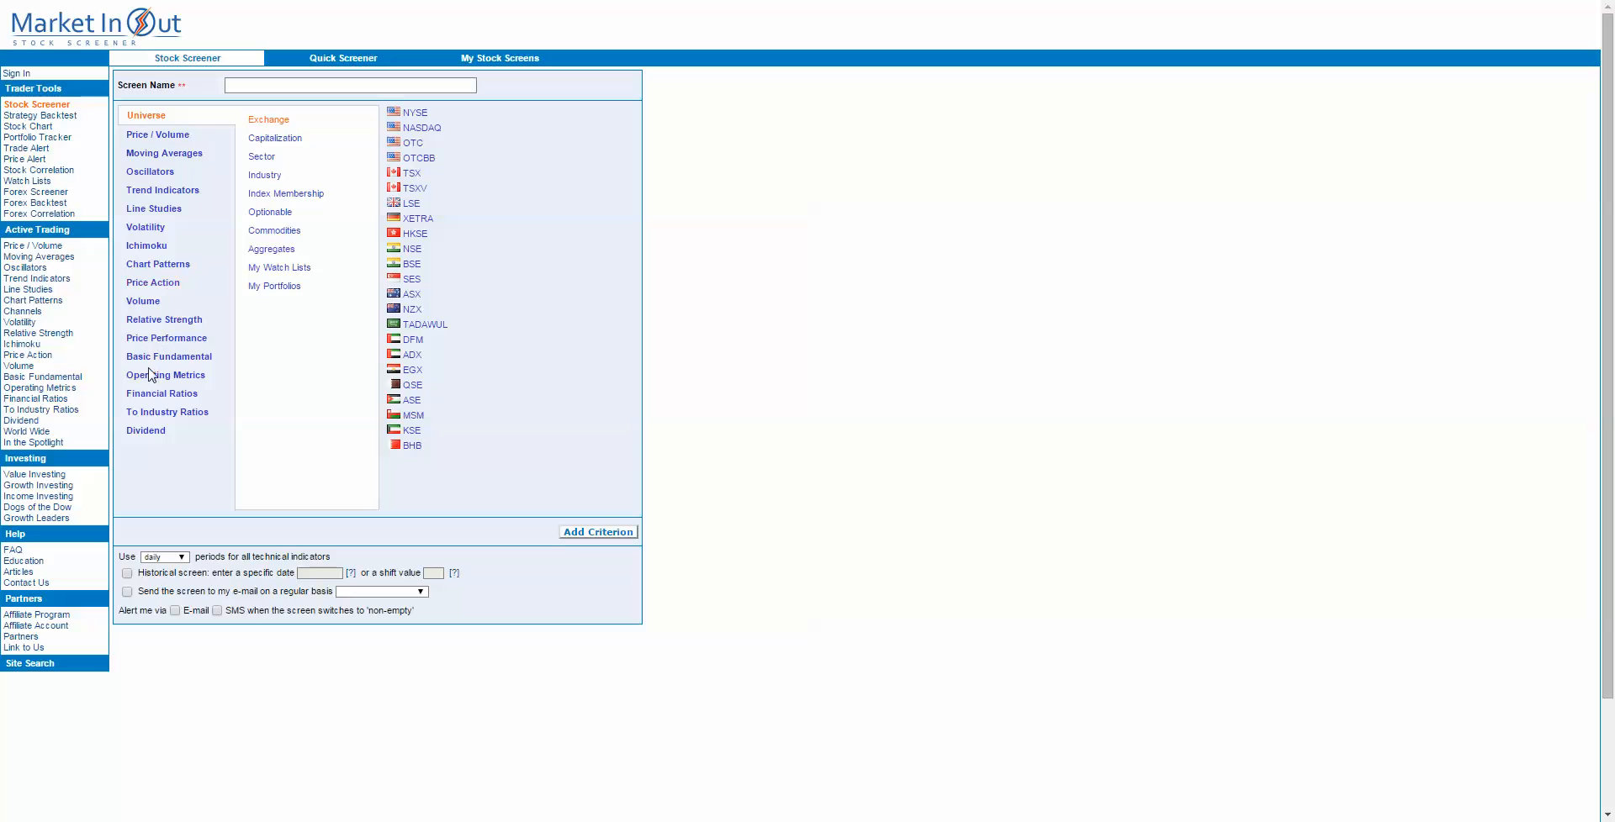
{"action": "left_click", "coordinate": [163, 250]}
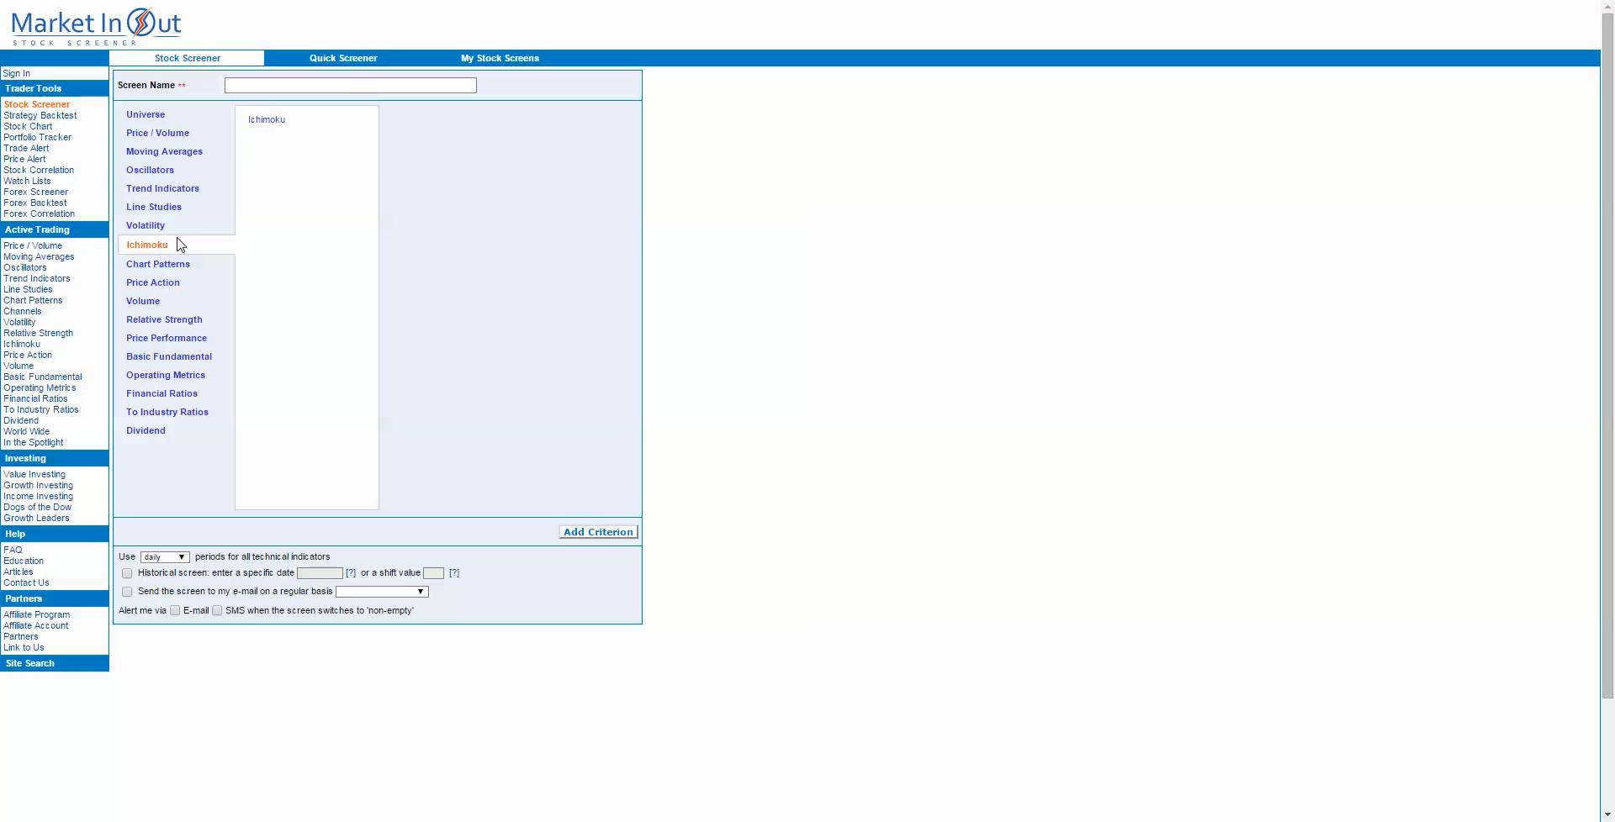
{"action": "left_click", "coordinate": [265, 122]}
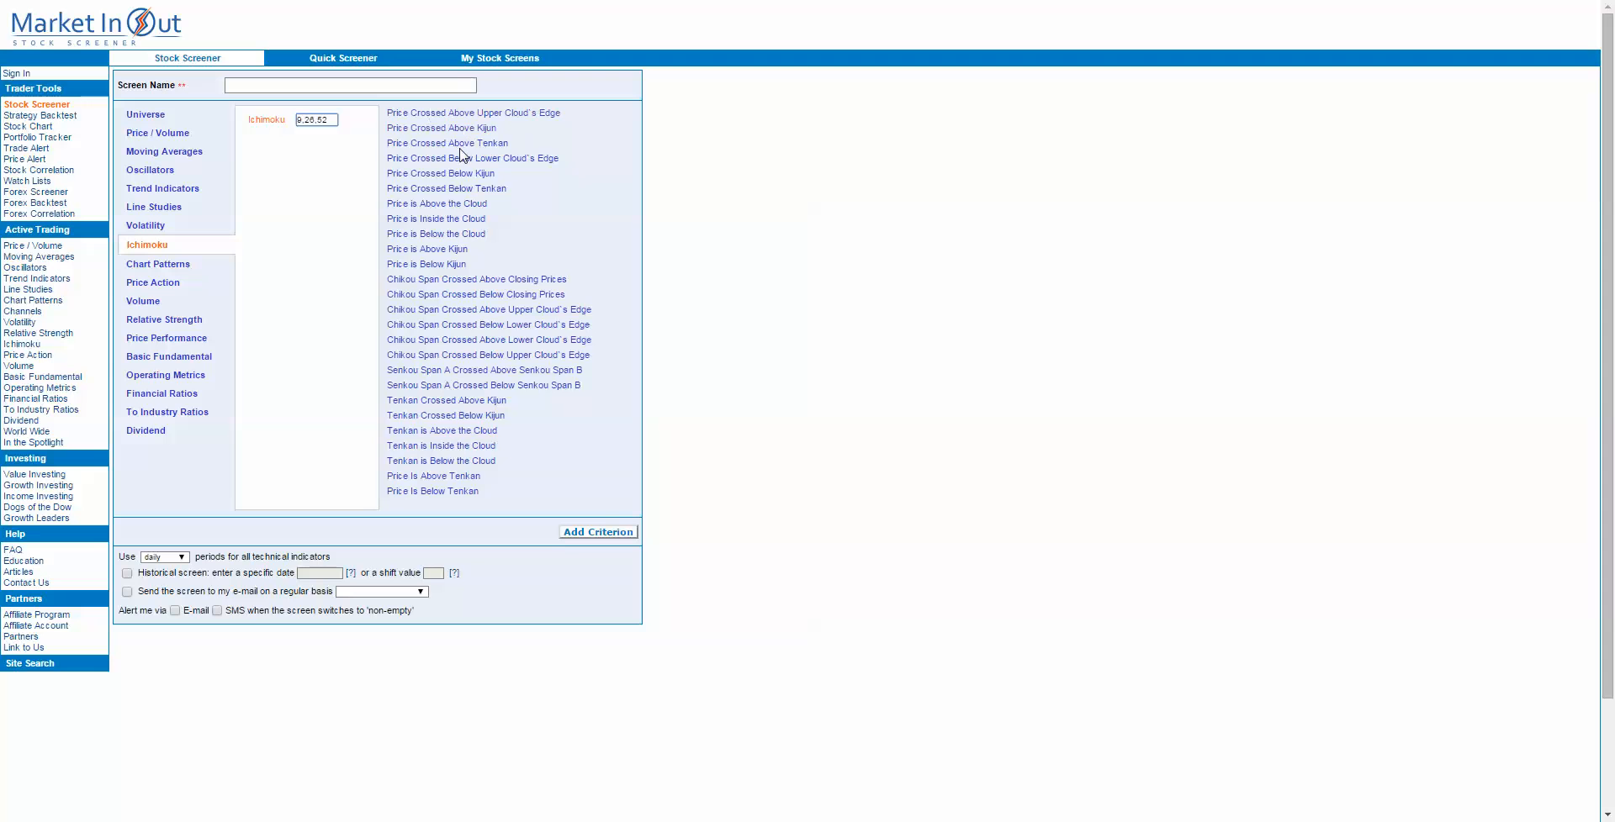
{"action": "left_click", "coordinate": [158, 286]}
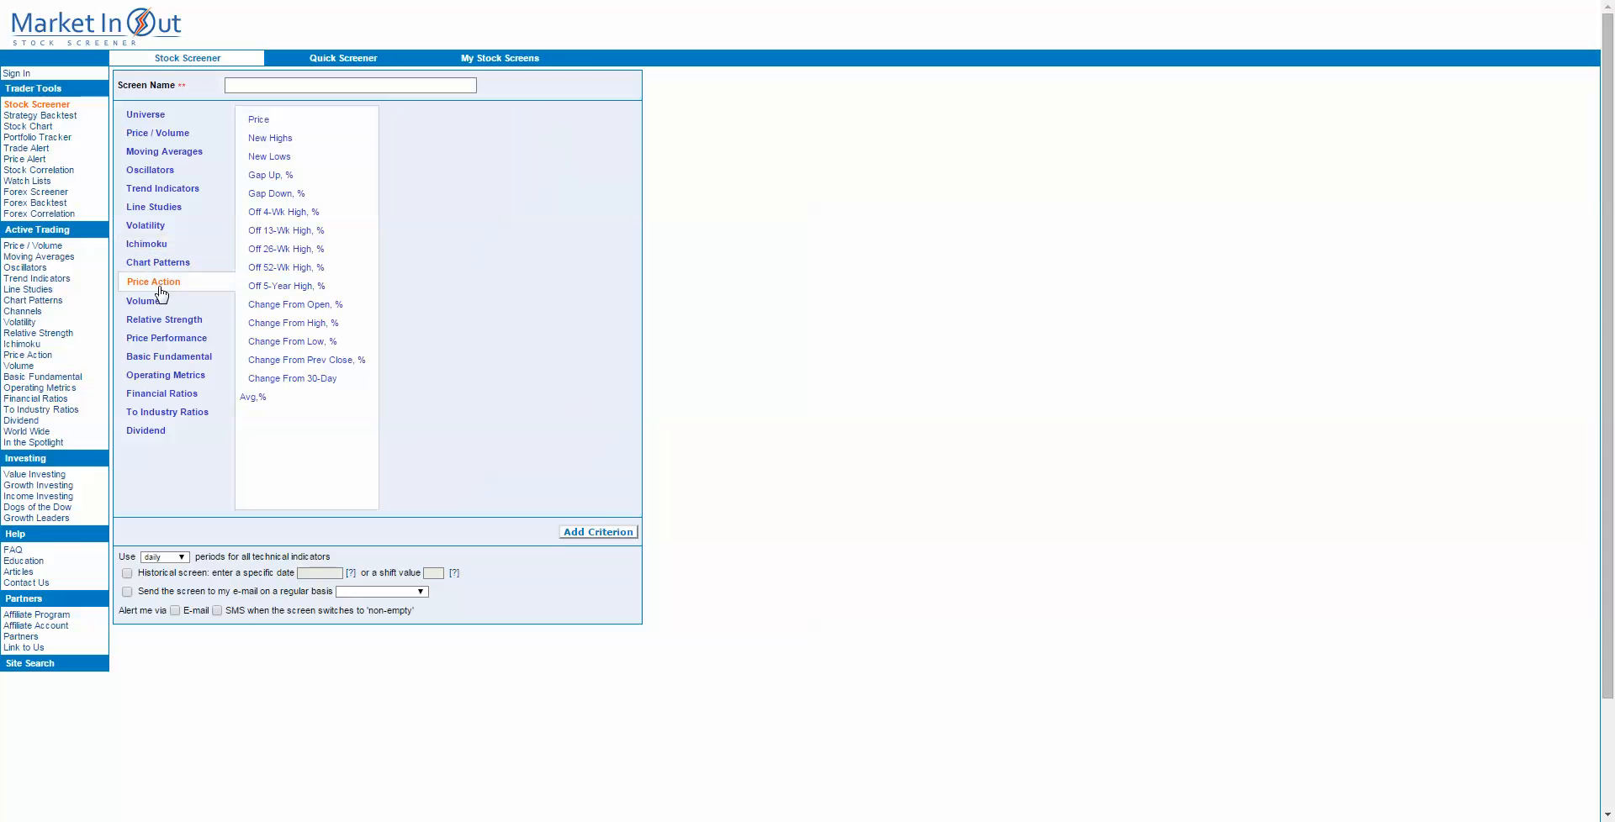
{"action": "left_click", "coordinate": [177, 266]}
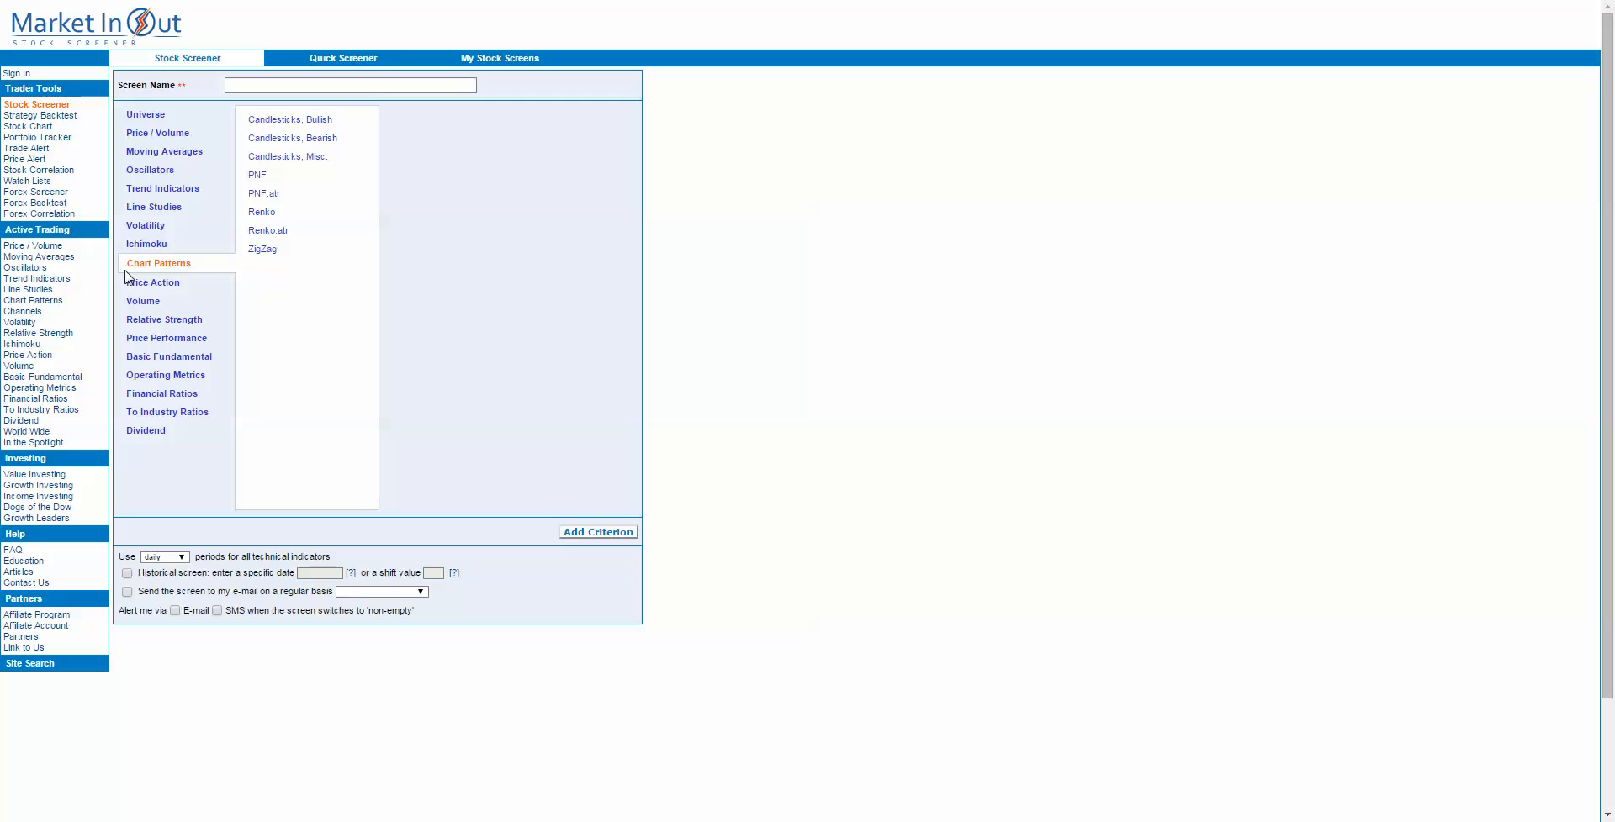
{"action": "left_click", "coordinate": [164, 395]}
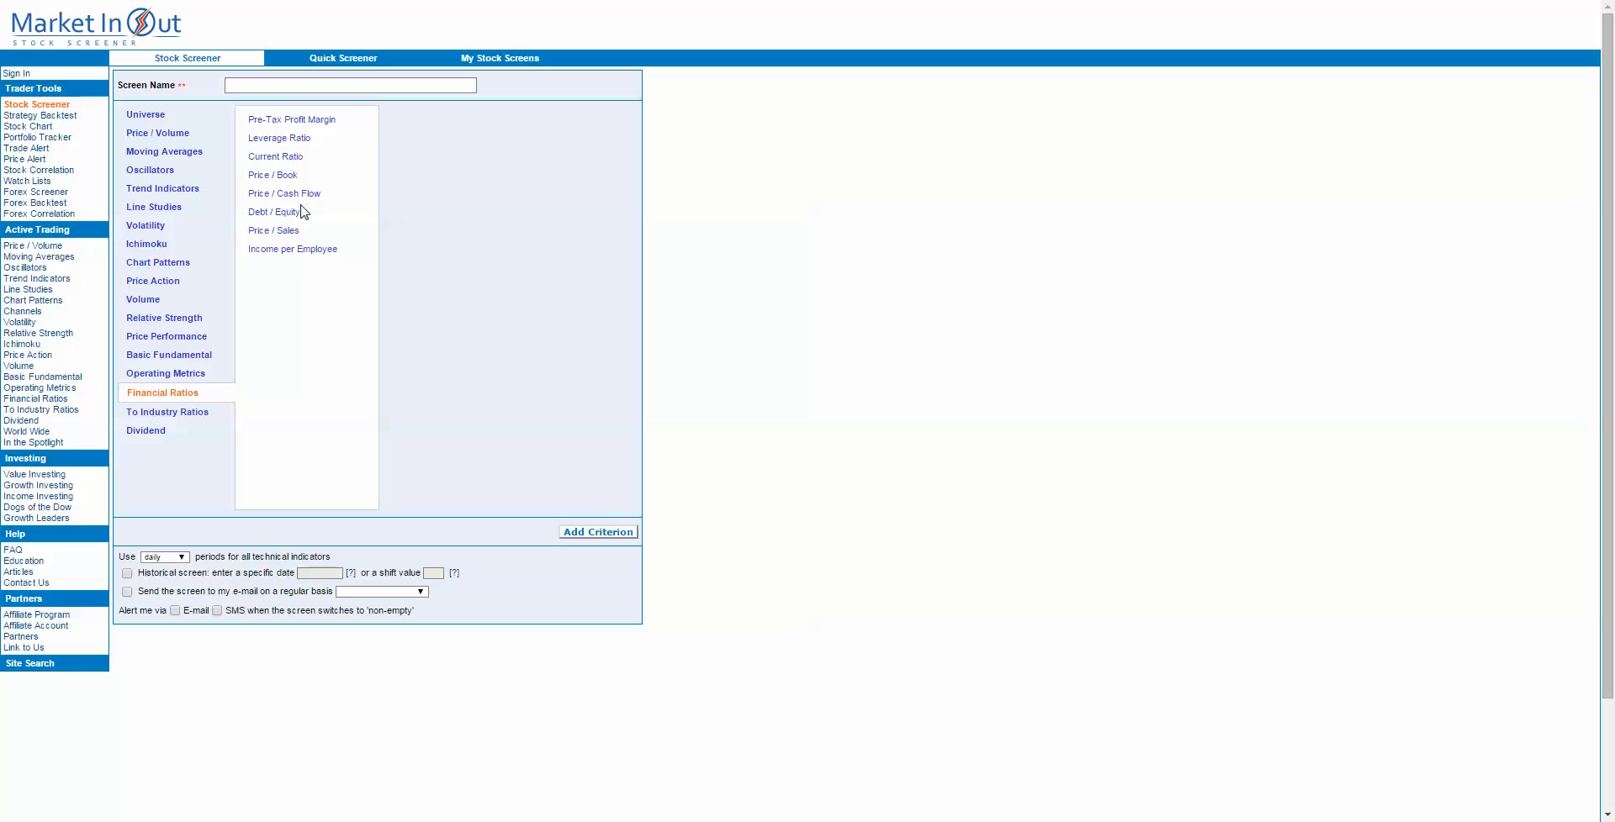
{"action": "left_click", "coordinate": [145, 121]}
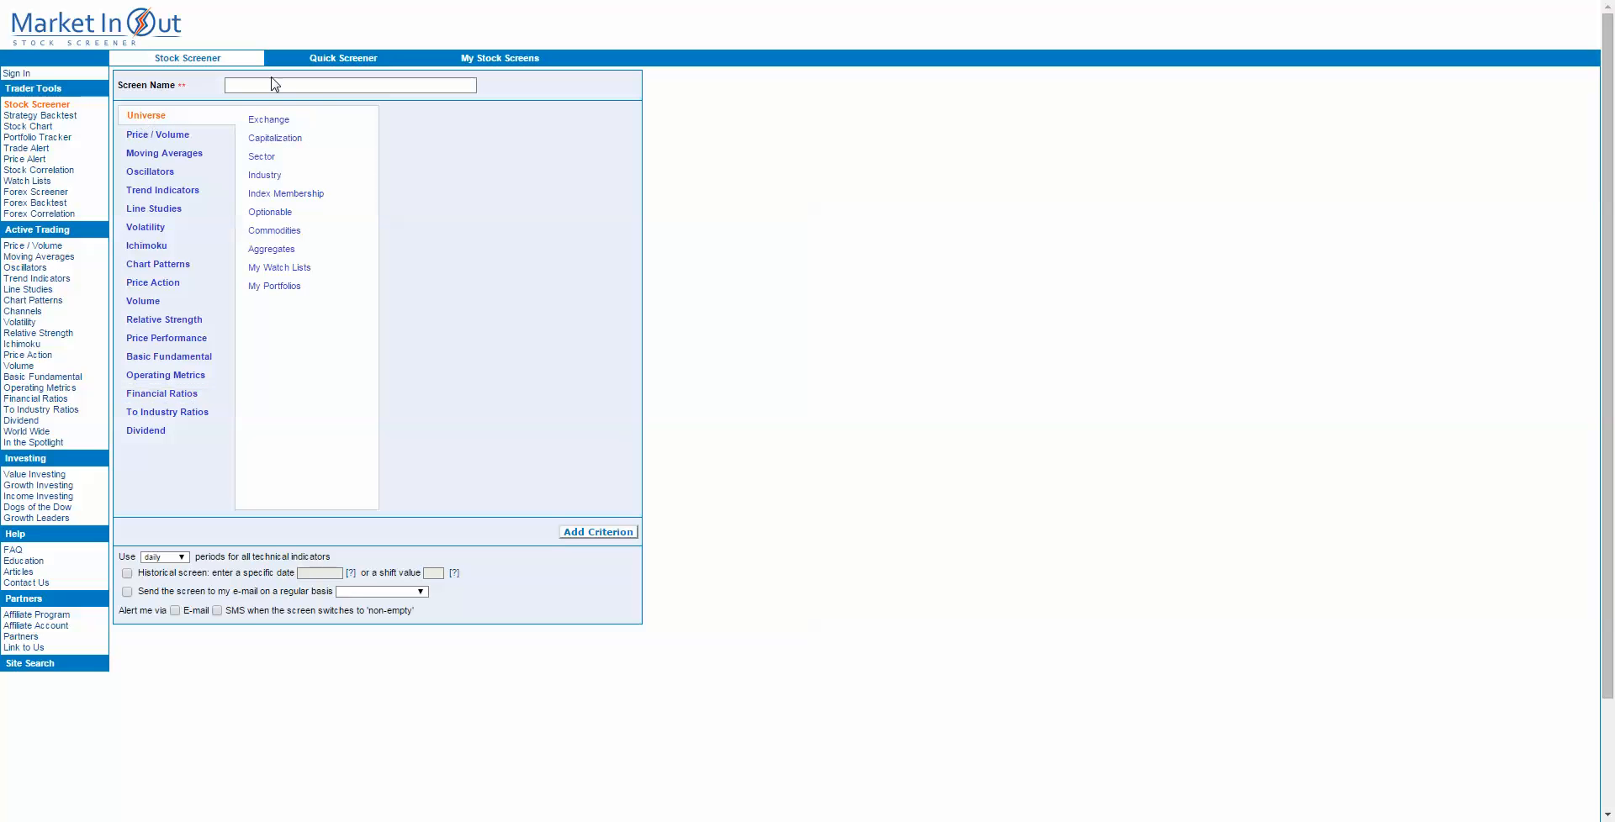
{"action": "left_click", "coordinate": [269, 120]}
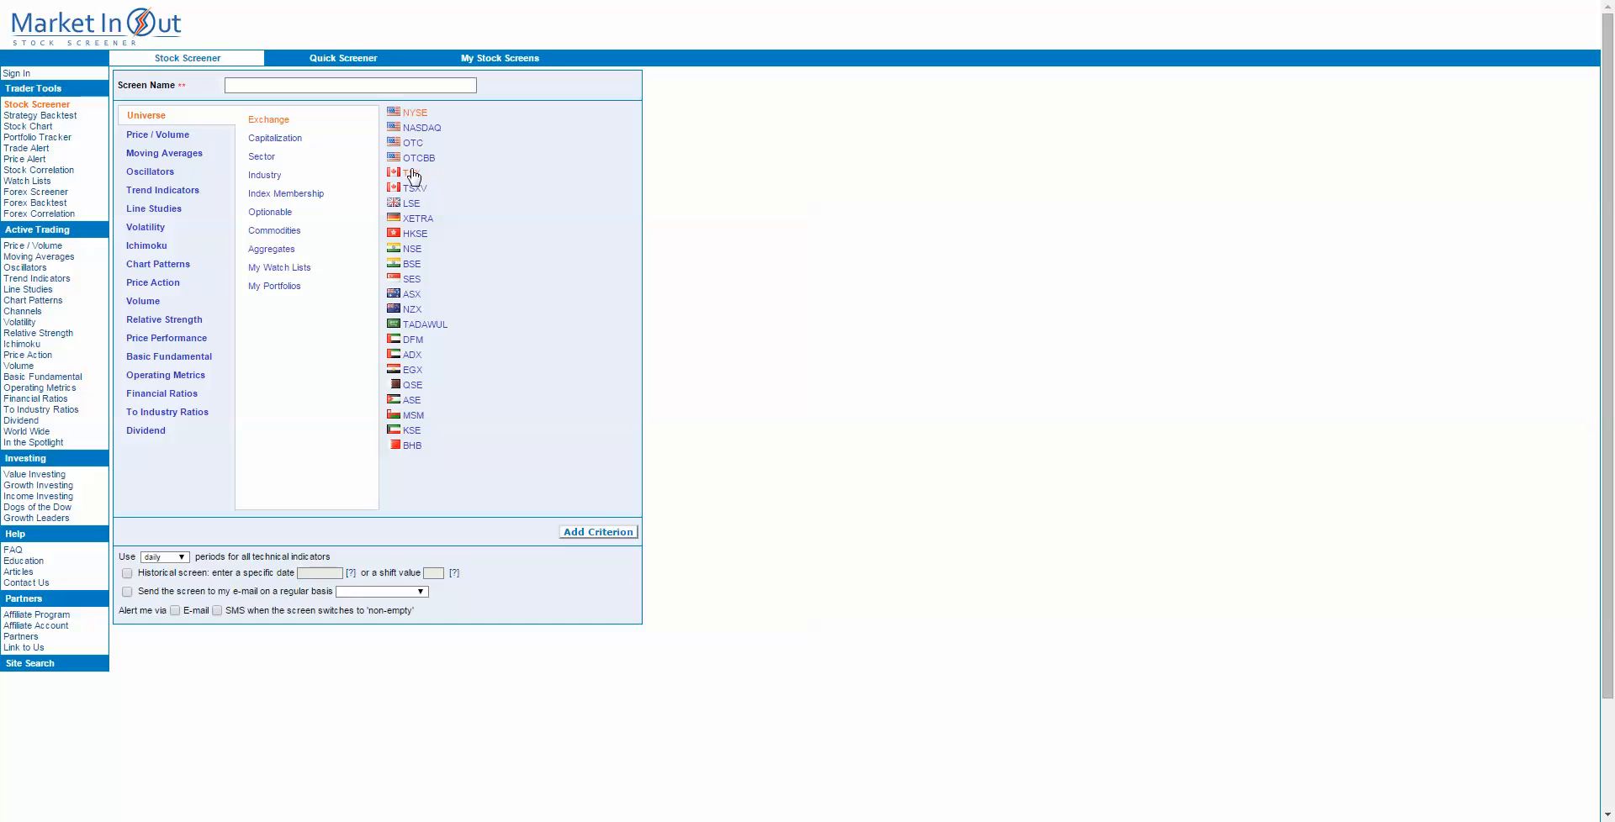
{"action": "left_click", "coordinate": [421, 128]}
{"action": "left_click", "coordinate": [412, 191]}
{"action": "left_click", "coordinate": [412, 264]}
{"action": "left_click", "coordinate": [412, 203]}
Step: Add the New 1-Year Low price action condition to the screen's selection criteria
{"action": "left_click", "coordinate": [146, 286]}
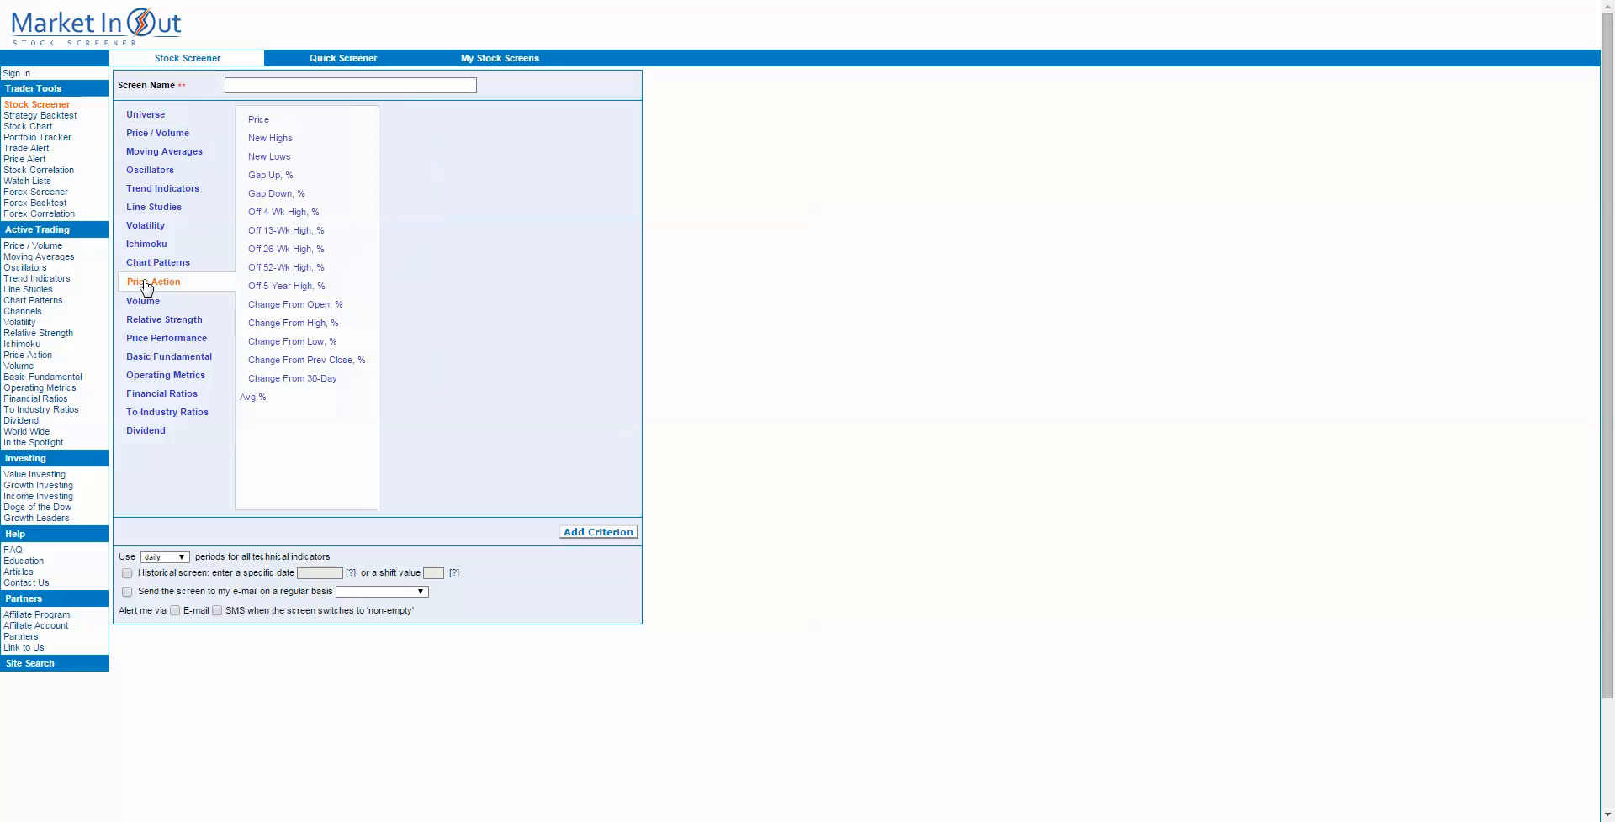
{"action": "left_click", "coordinate": [258, 126]}
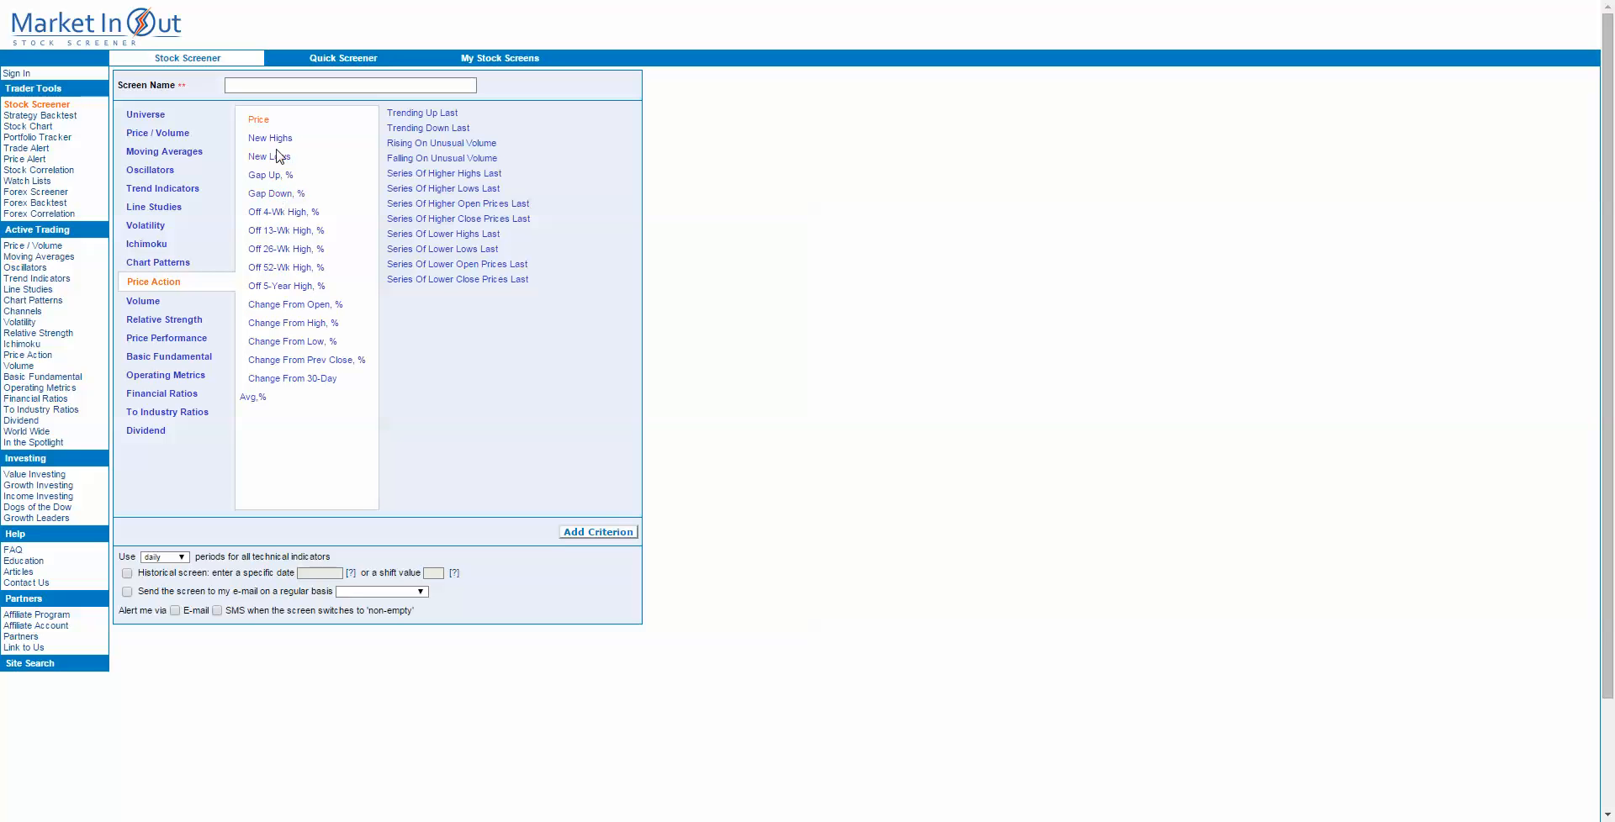
{"action": "left_click", "coordinate": [271, 157]}
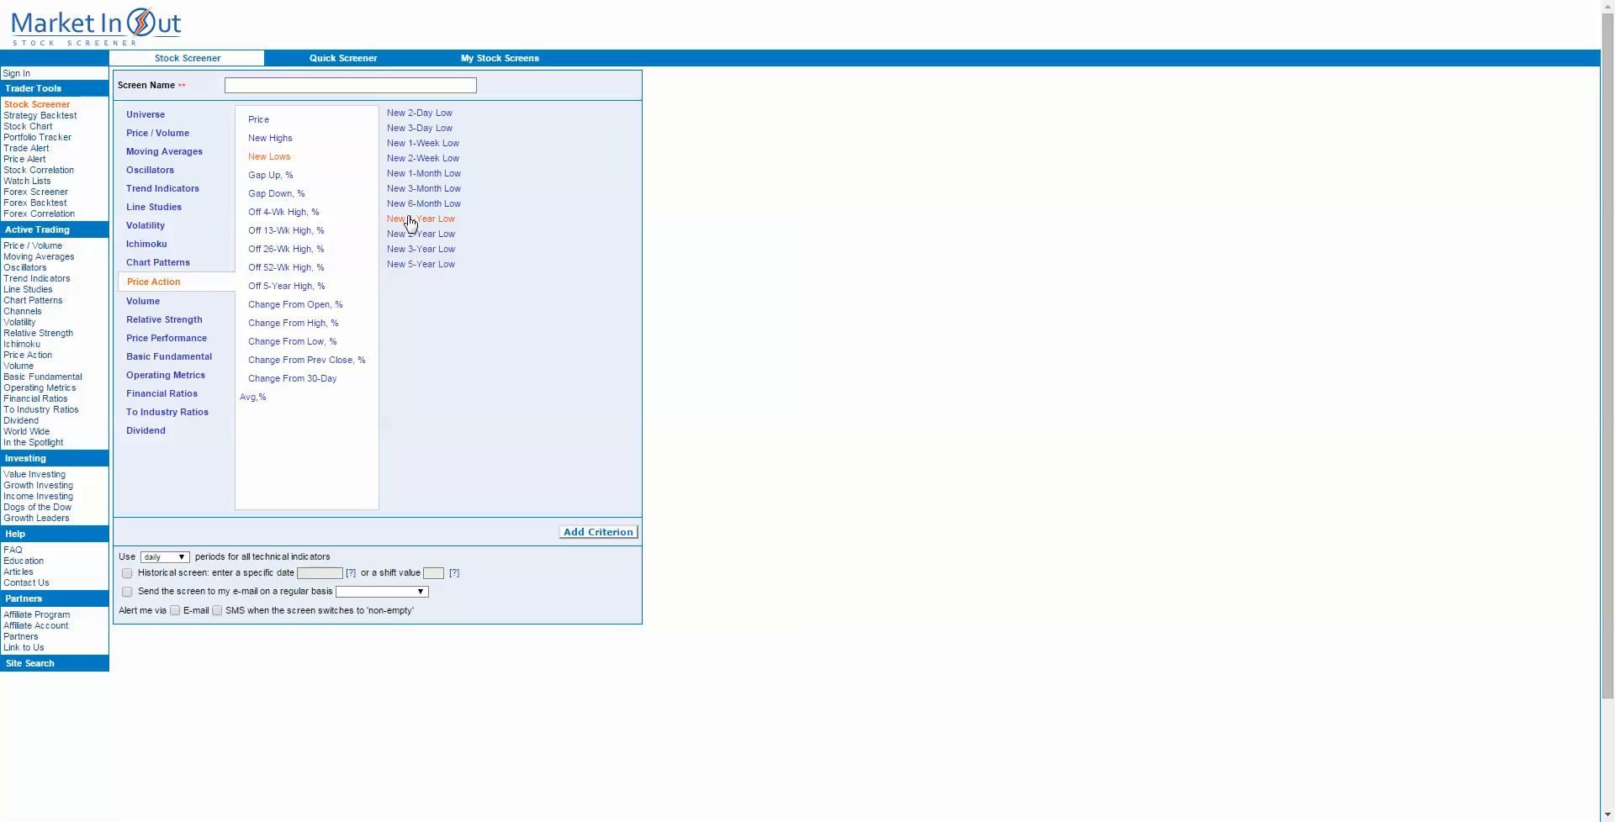
{"action": "left_click", "coordinate": [410, 210]}
{"action": "left_click", "coordinate": [431, 222]}
{"action": "left_click", "coordinate": [596, 535]}
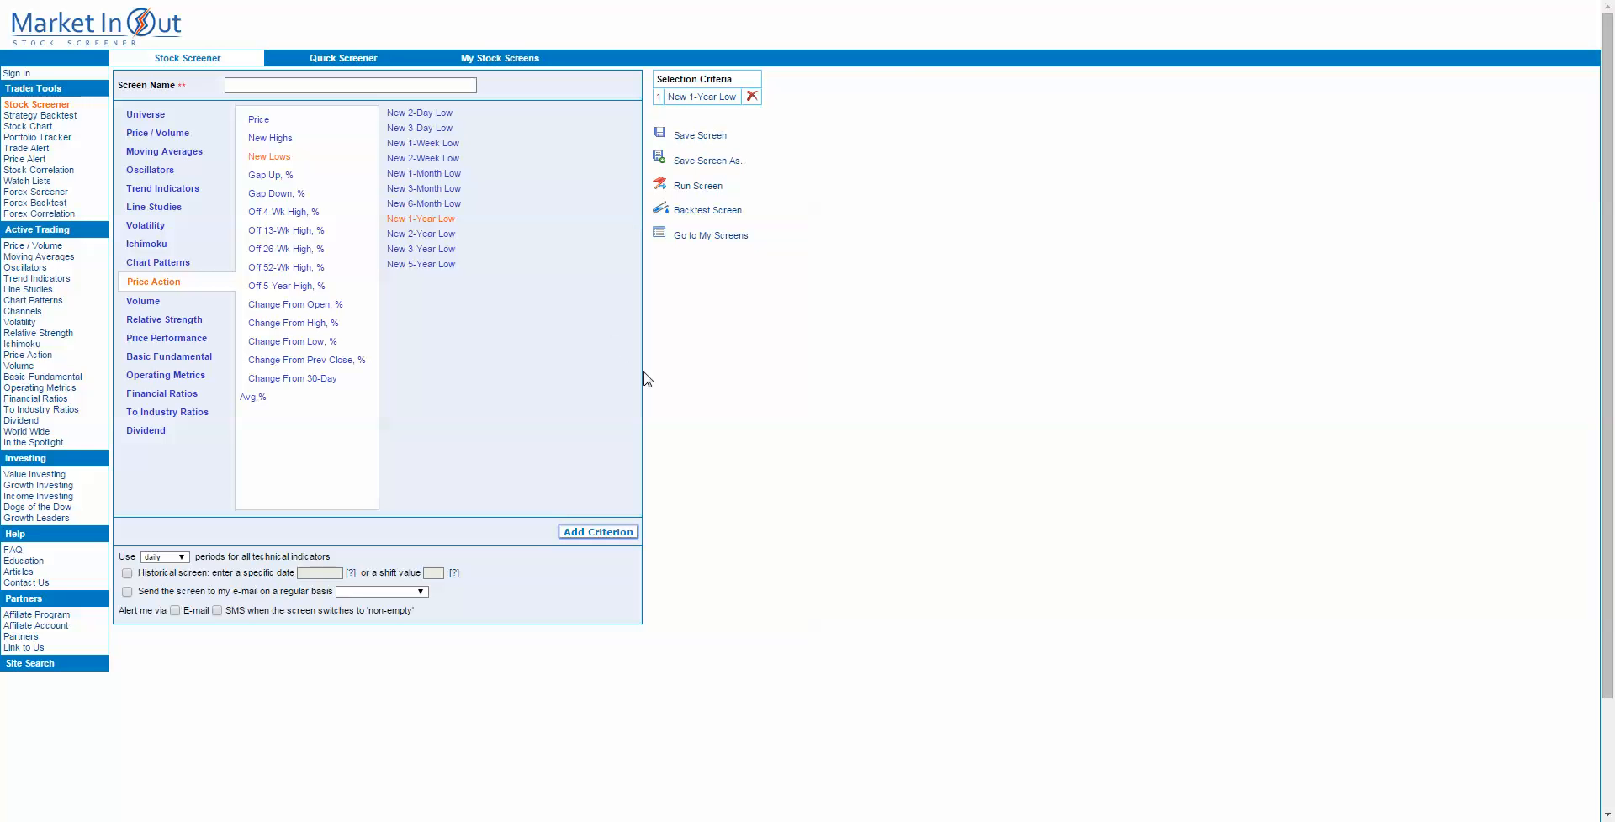
Step: Add an Exchange criterion covering NYSE, NASDAQ, TSX, TSXV, LSE and BSE to the screen
{"action": "left_click", "coordinate": [144, 117]}
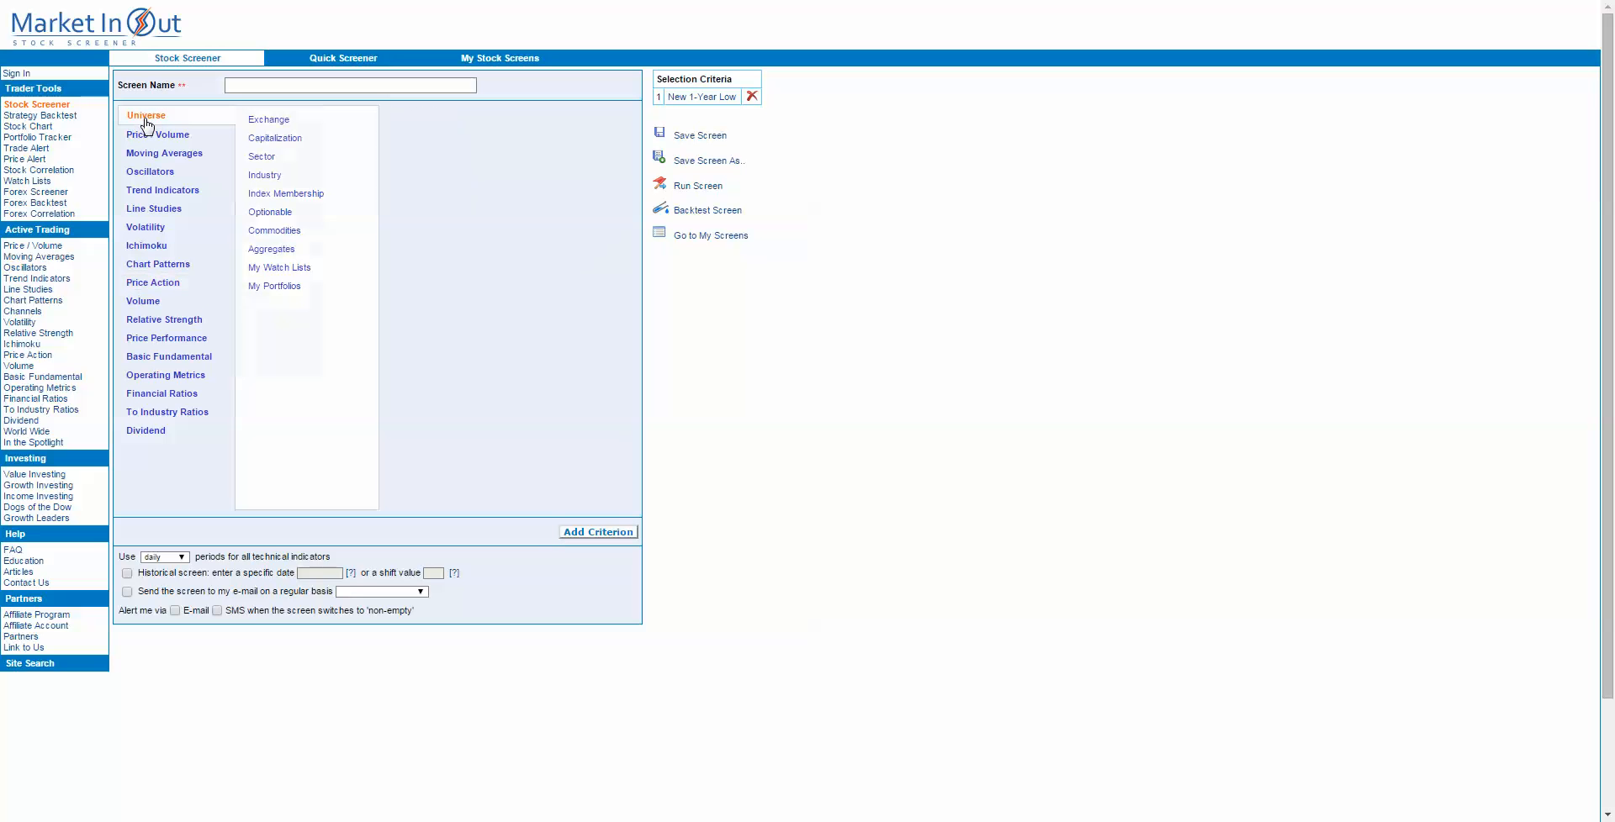
{"action": "left_click", "coordinate": [284, 124]}
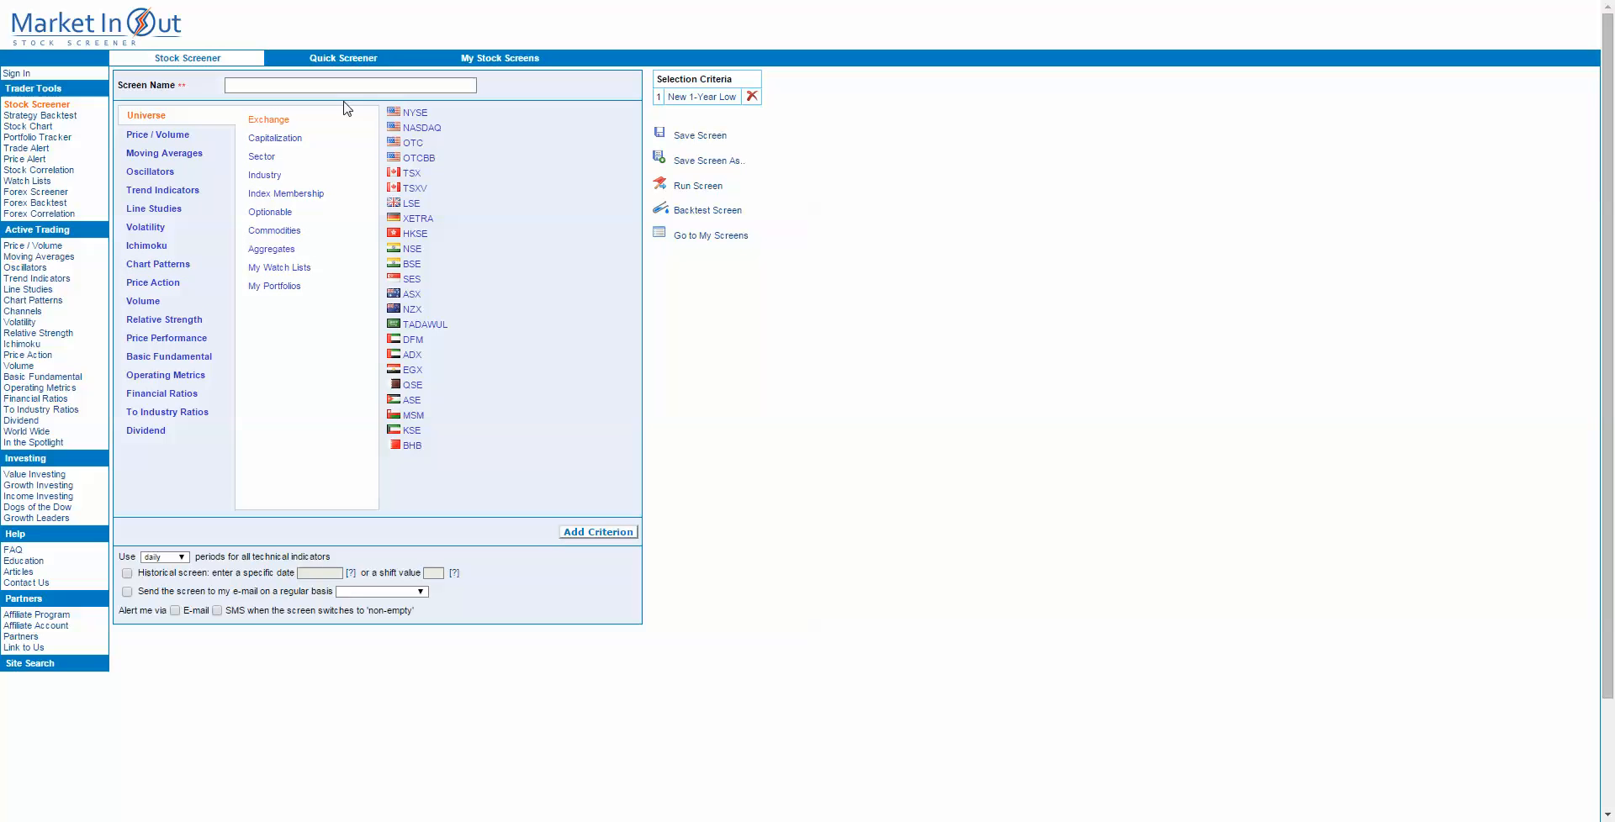
{"action": "left_click", "coordinate": [412, 119]}
{"action": "left_click", "coordinate": [413, 128]}
{"action": "left_click", "coordinate": [416, 175]}
{"action": "left_click", "coordinate": [418, 190]}
{"action": "left_click", "coordinate": [412, 204]}
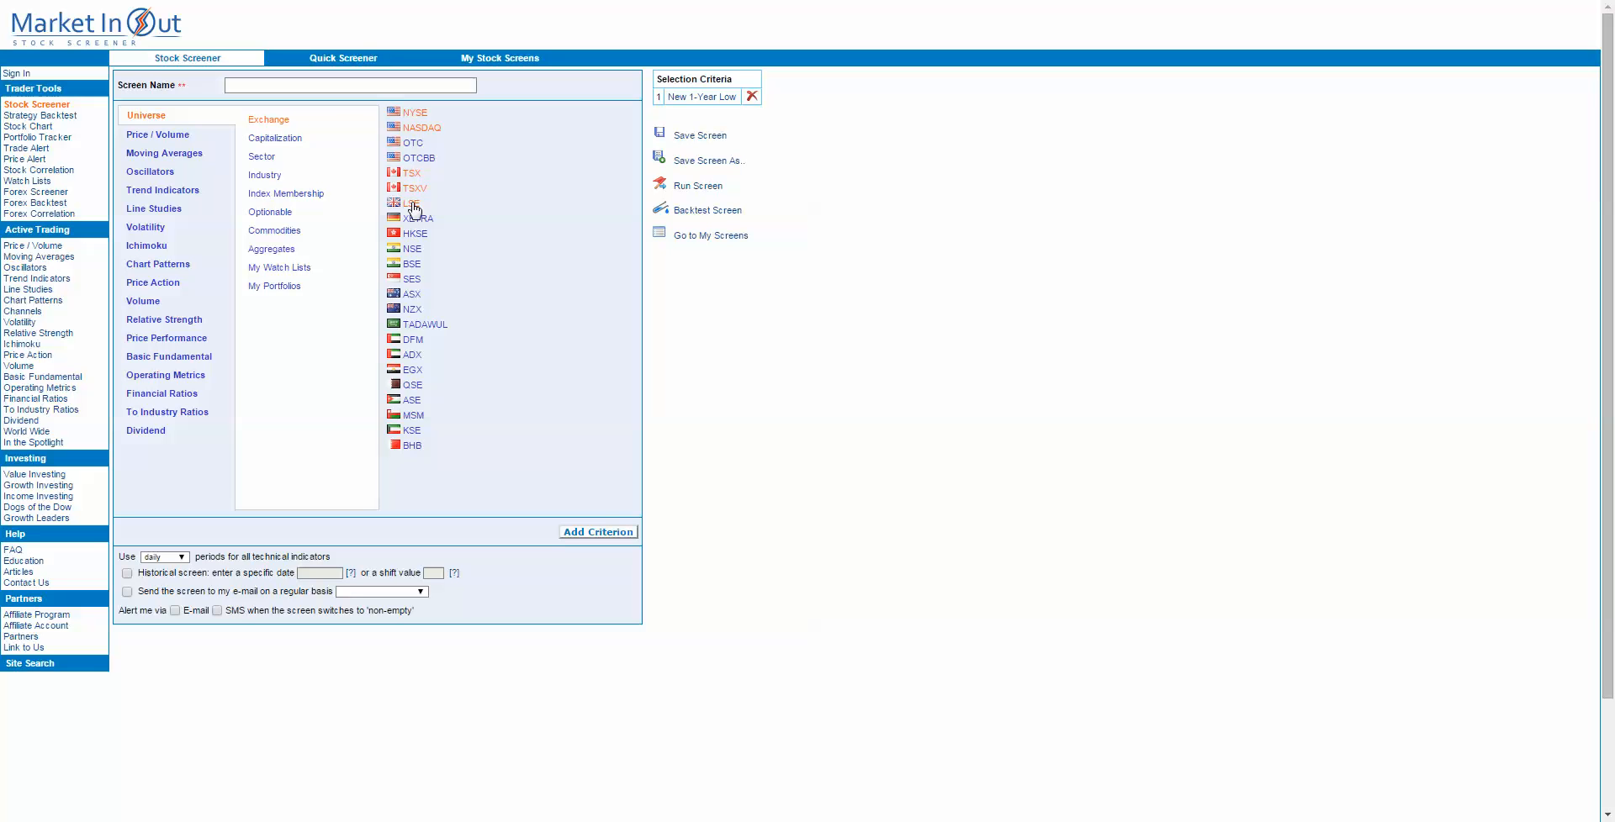
{"action": "left_click", "coordinate": [412, 265]}
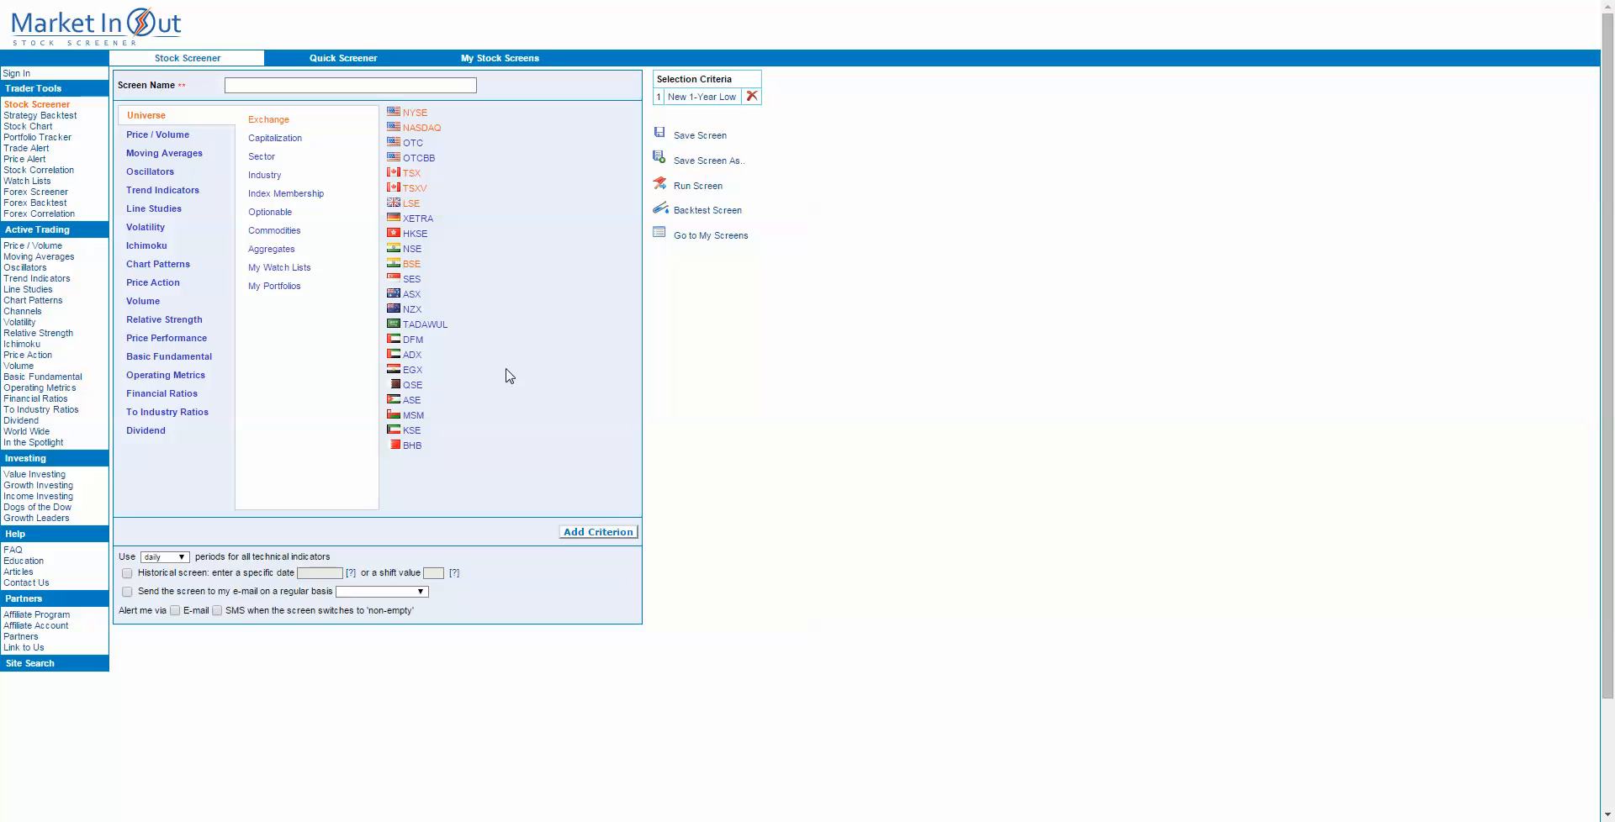
{"action": "left_click", "coordinate": [586, 536]}
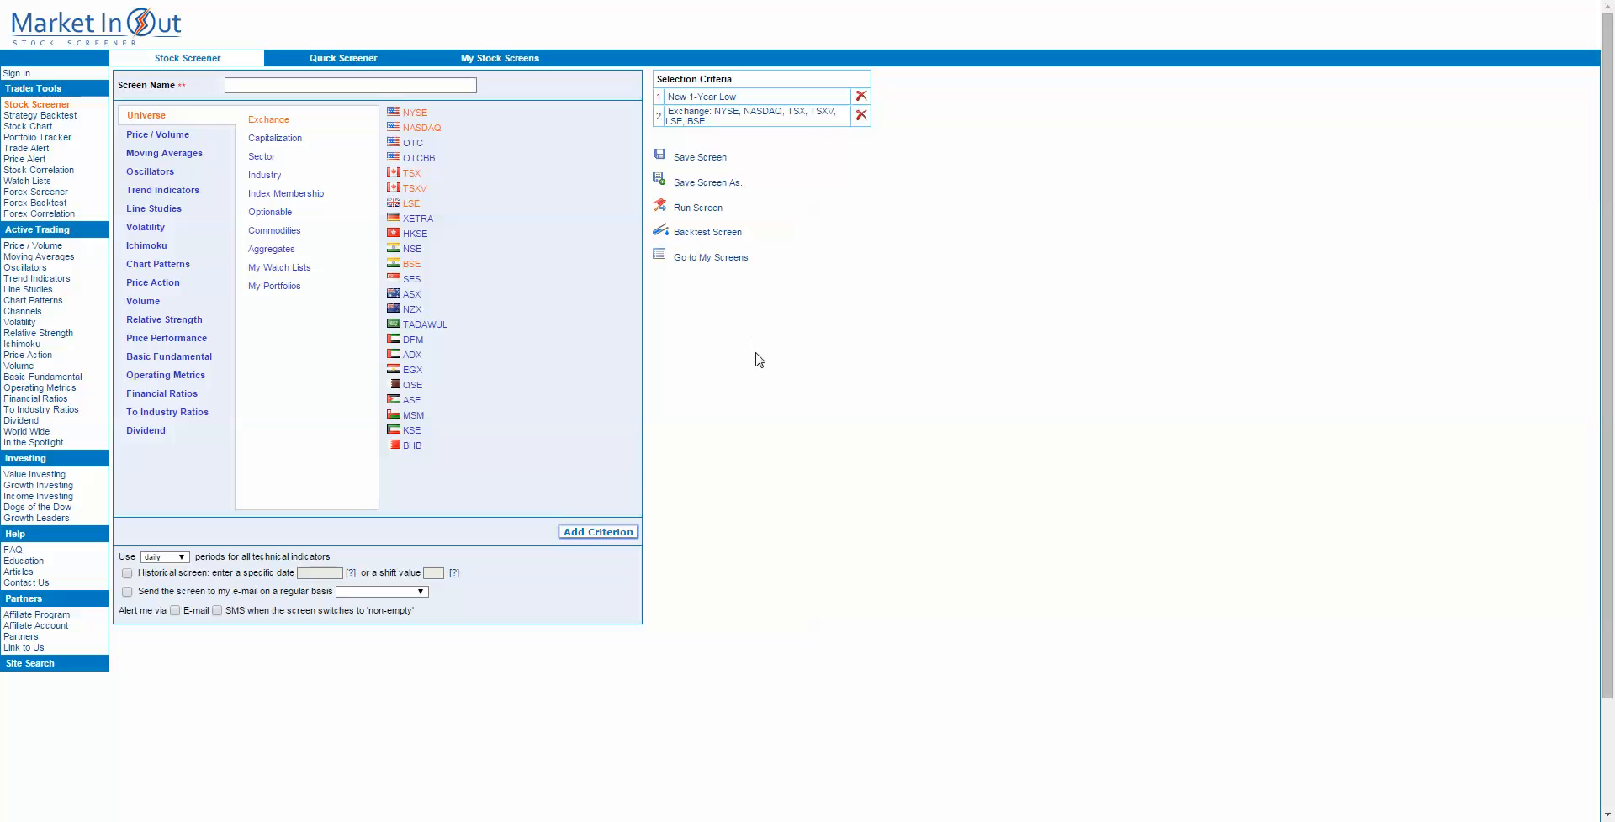
Step: Name the stock screen "screen1" and run it
{"action": "left_click", "coordinate": [702, 210]}
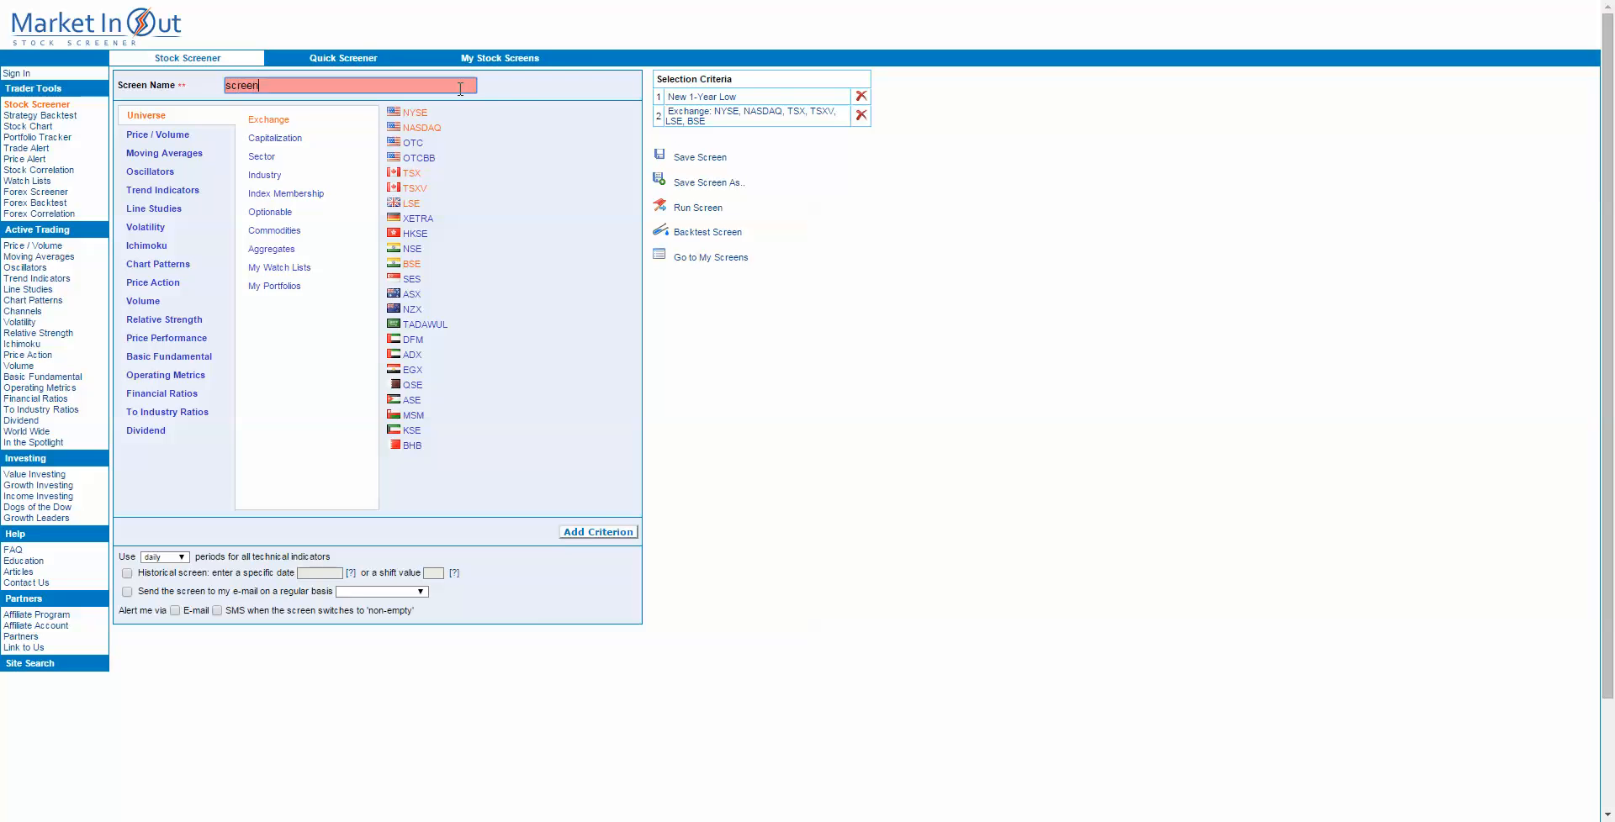
{"action": "left_click", "coordinate": [577, 535]}
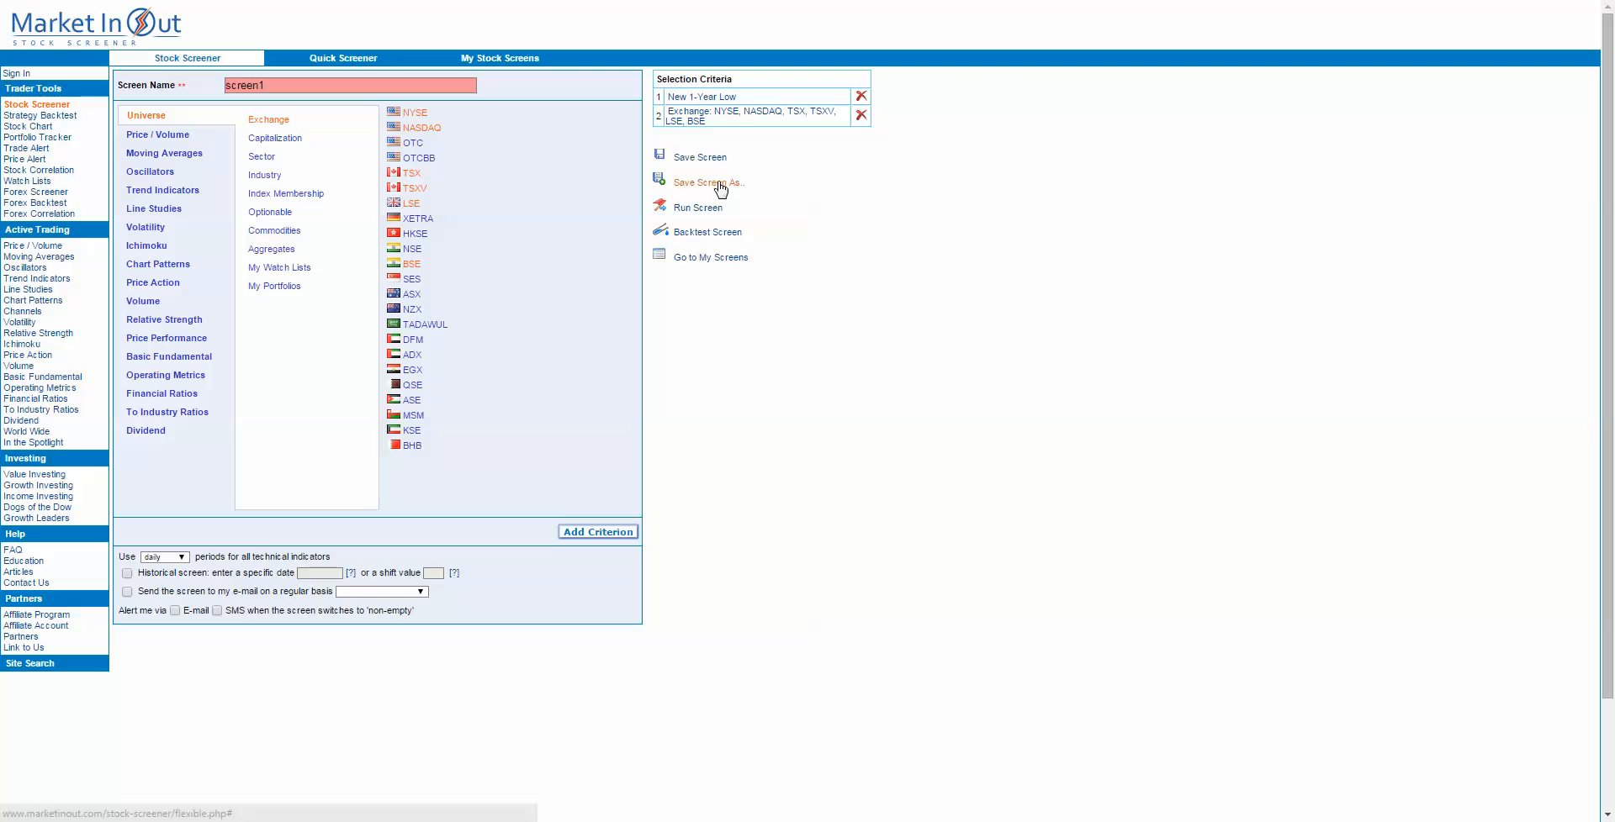
{"action": "left_click", "coordinate": [688, 210]}
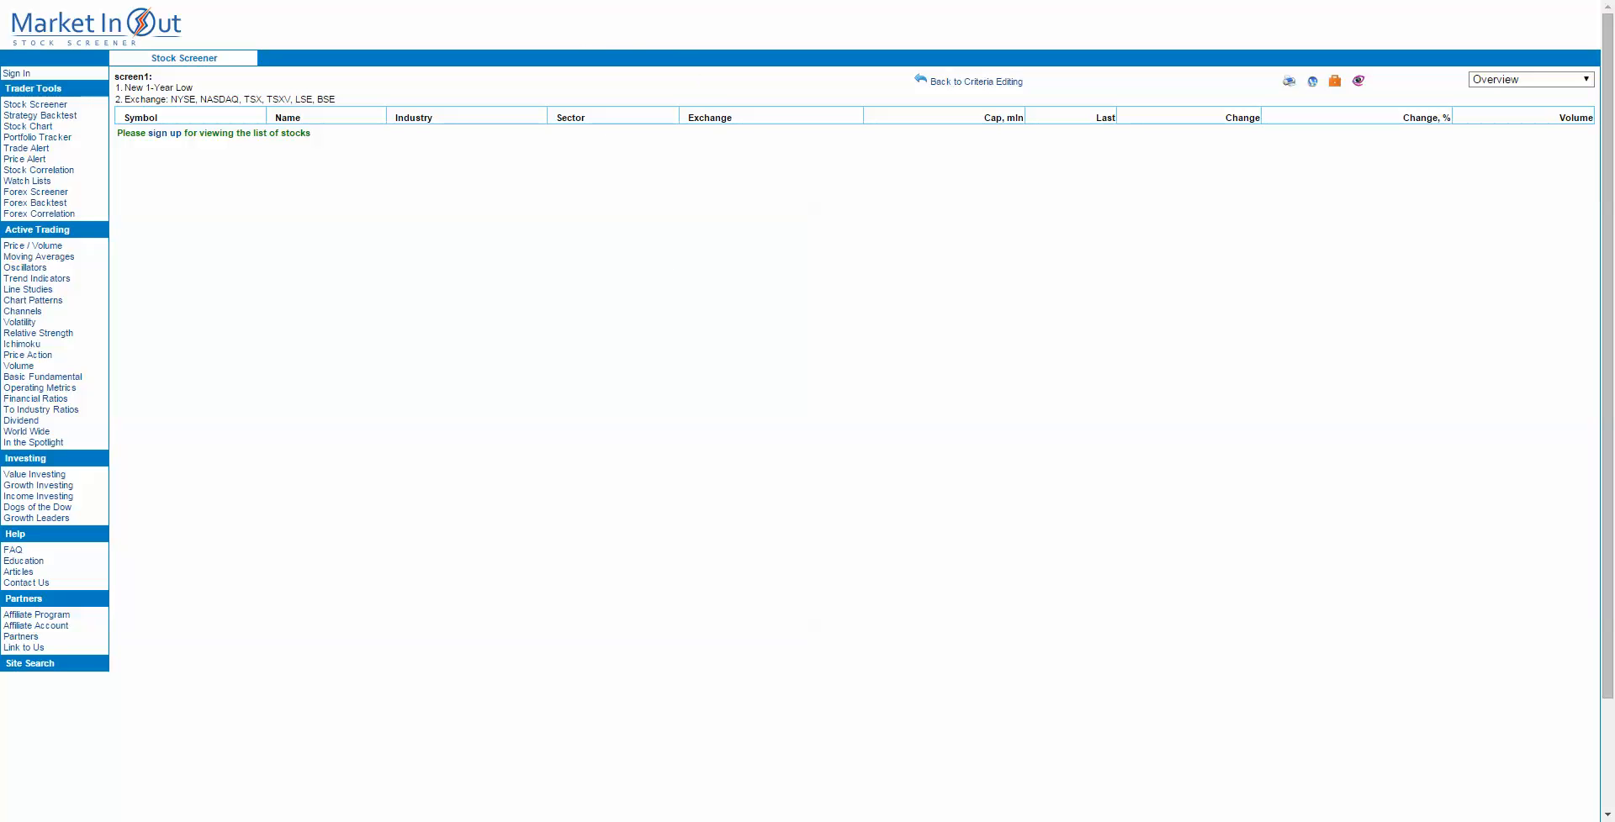
Step: Switch to Stock Correlation and try to calculate correlations for symbol aapl over a 45-day period
{"action": "key", "text": "ctrl+Tab"}
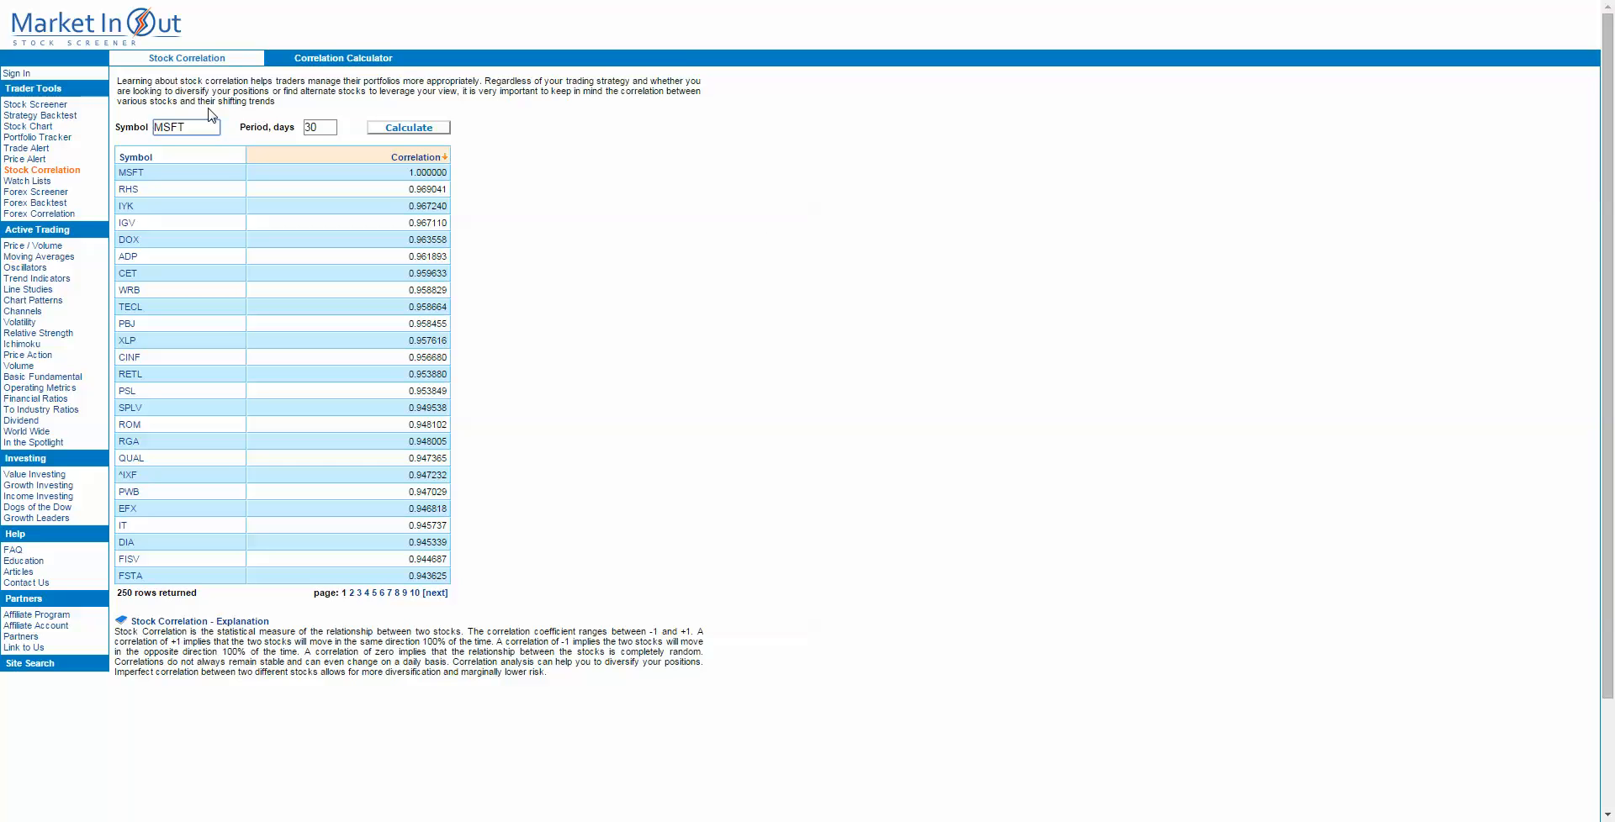
{"action": "double_click", "coordinate": [194, 130]}
{"action": "type", "text": "am"}
{"action": "left_click", "coordinate": [325, 127]}
{"action": "left_click", "coordinate": [389, 128]}
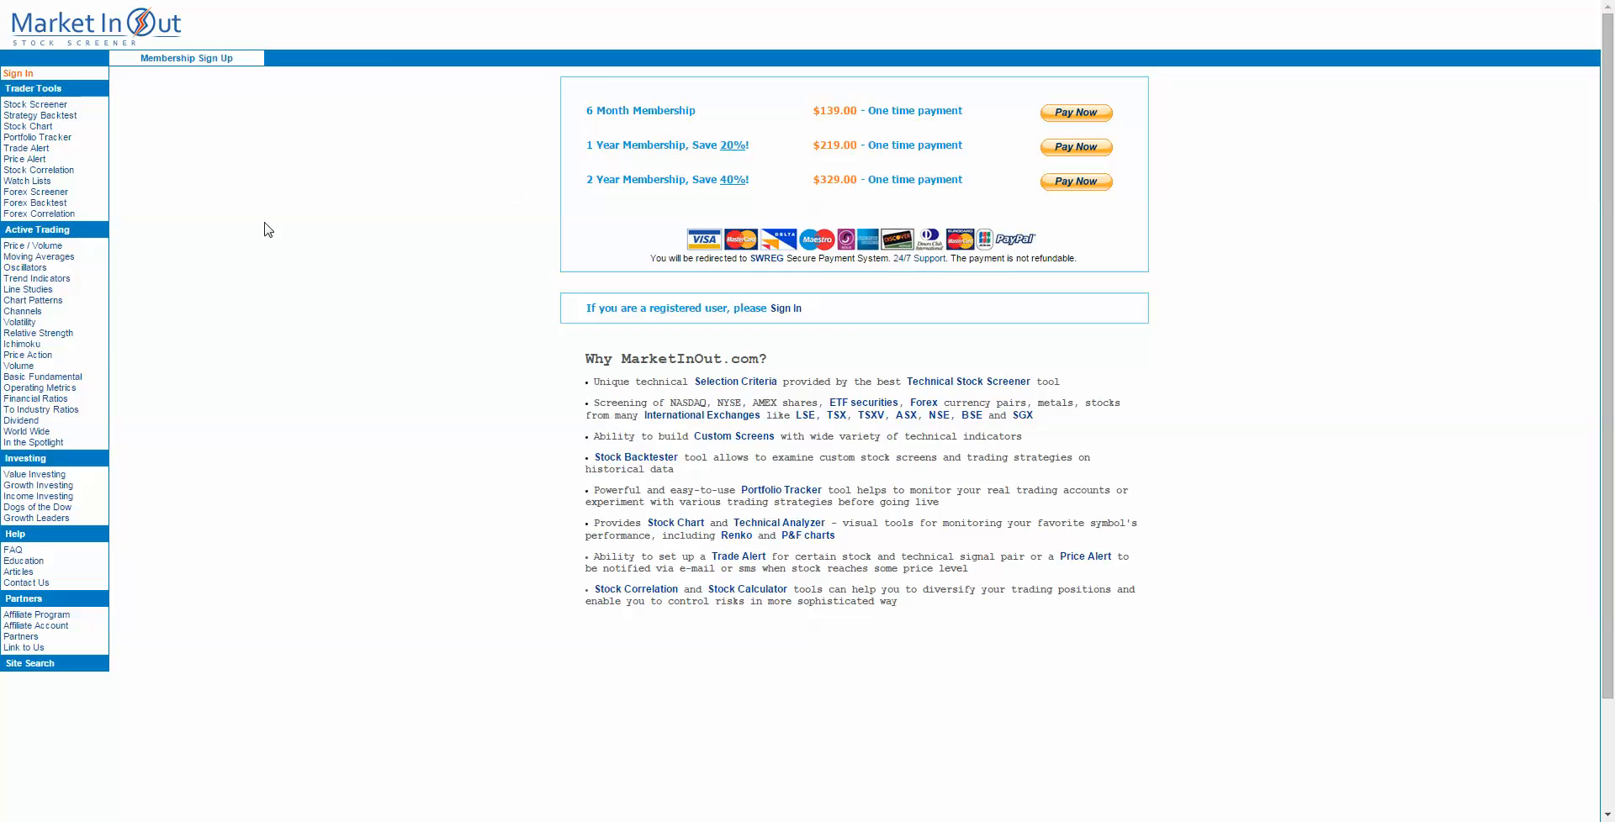
{"action": "key", "text": "alt+Left"}
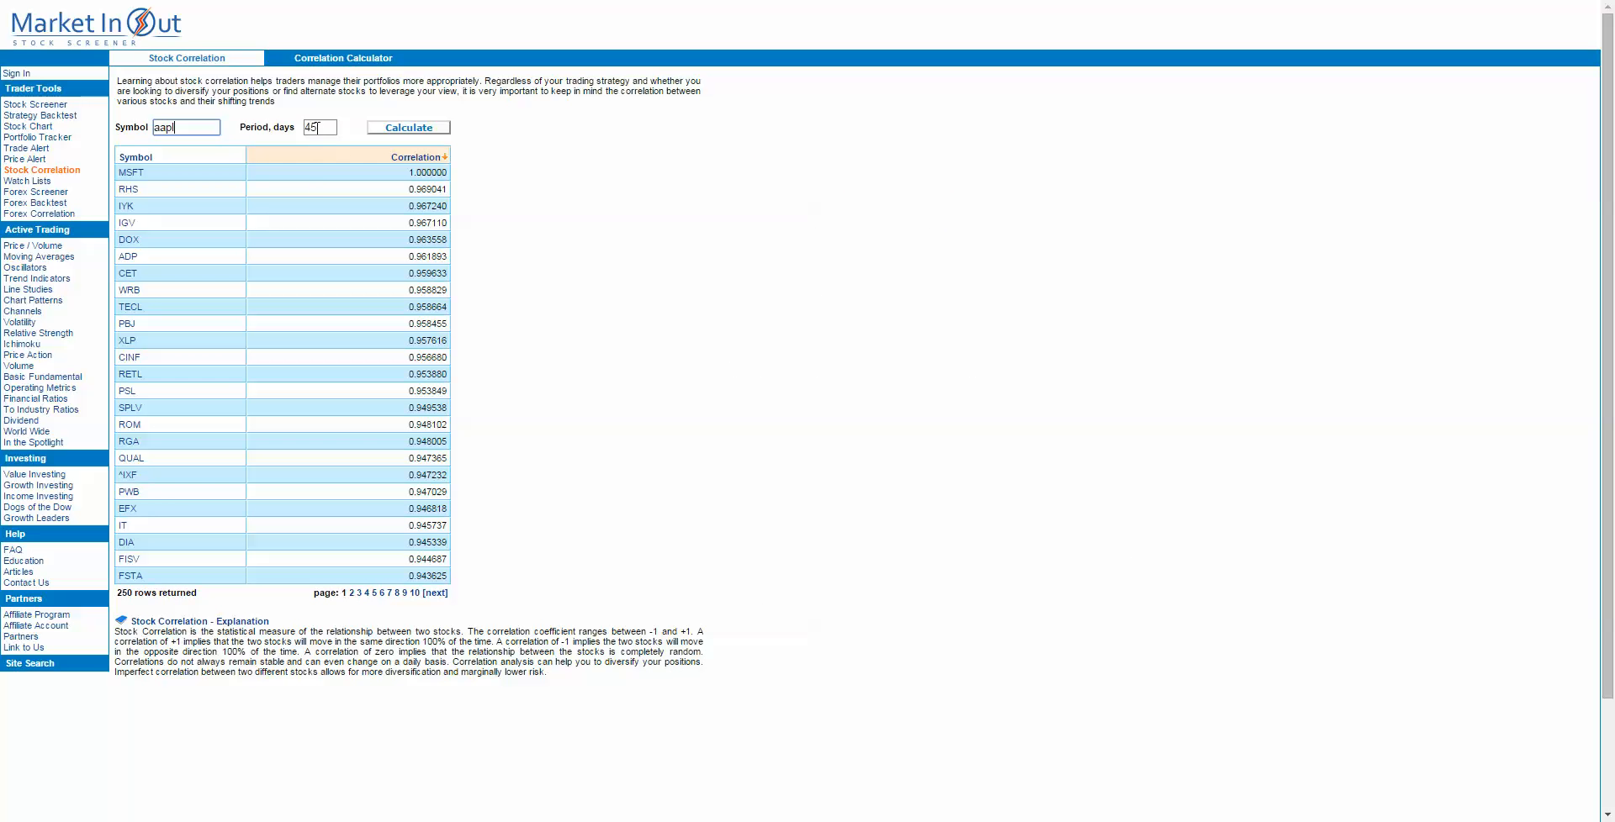
Step: Try to calculate the aapl stock correlations over a 30-day period, and return to the correlation table
{"action": "double_click", "coordinate": [318, 128]}
{"action": "type", "text": "30"}
{"action": "left_click", "coordinate": [405, 128]}
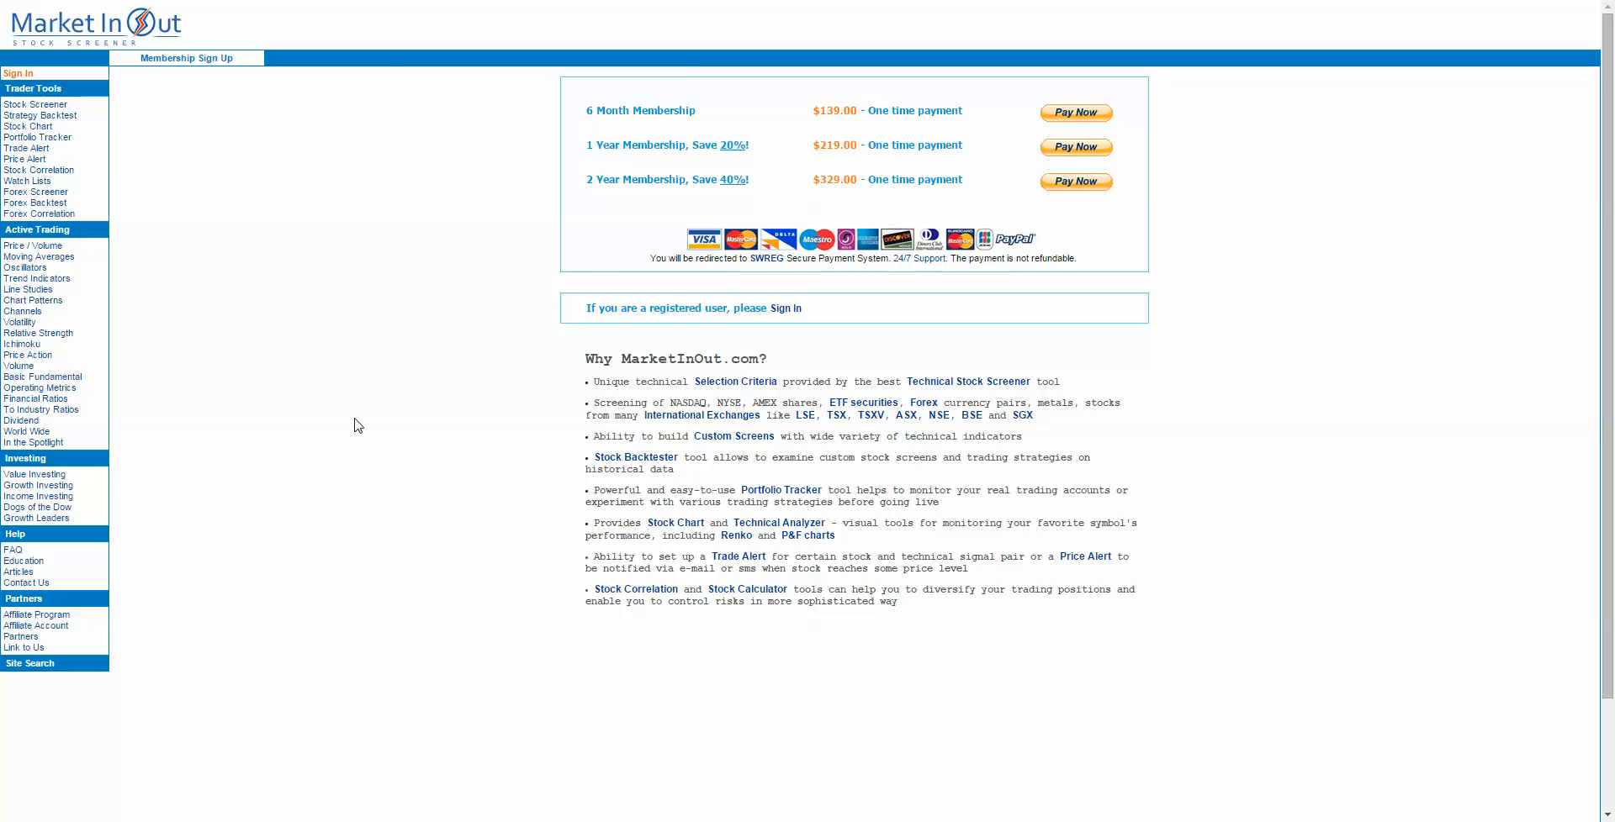
{"action": "key", "text": "alt+Left"}
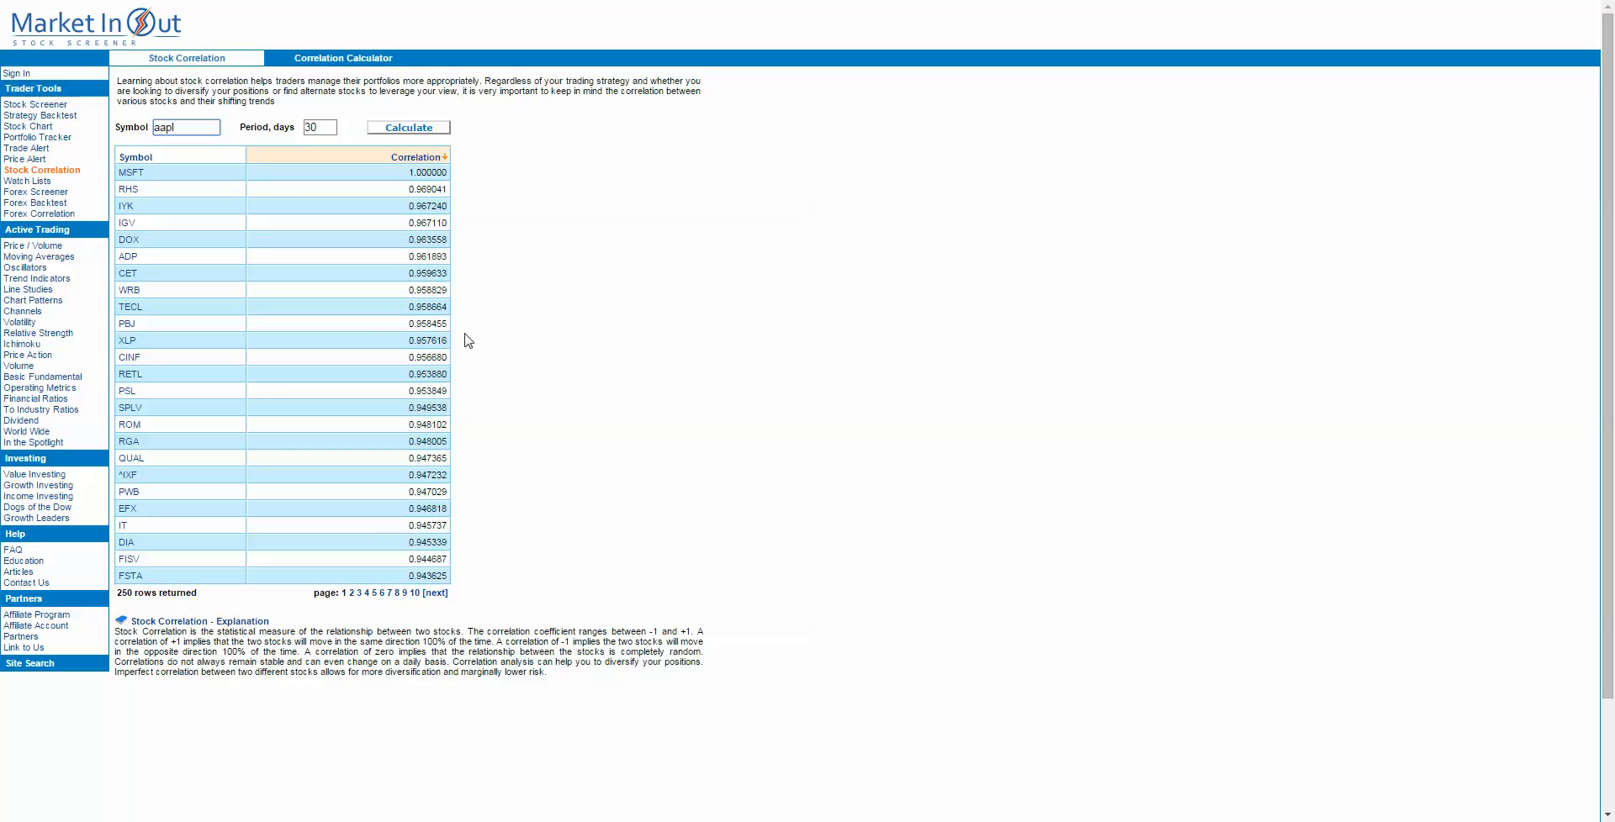
Step: Sort the MSFT stock correlations in ascending order, and view the Forex Correlation and Forex Screener pages
{"action": "left_click", "coordinate": [401, 163]}
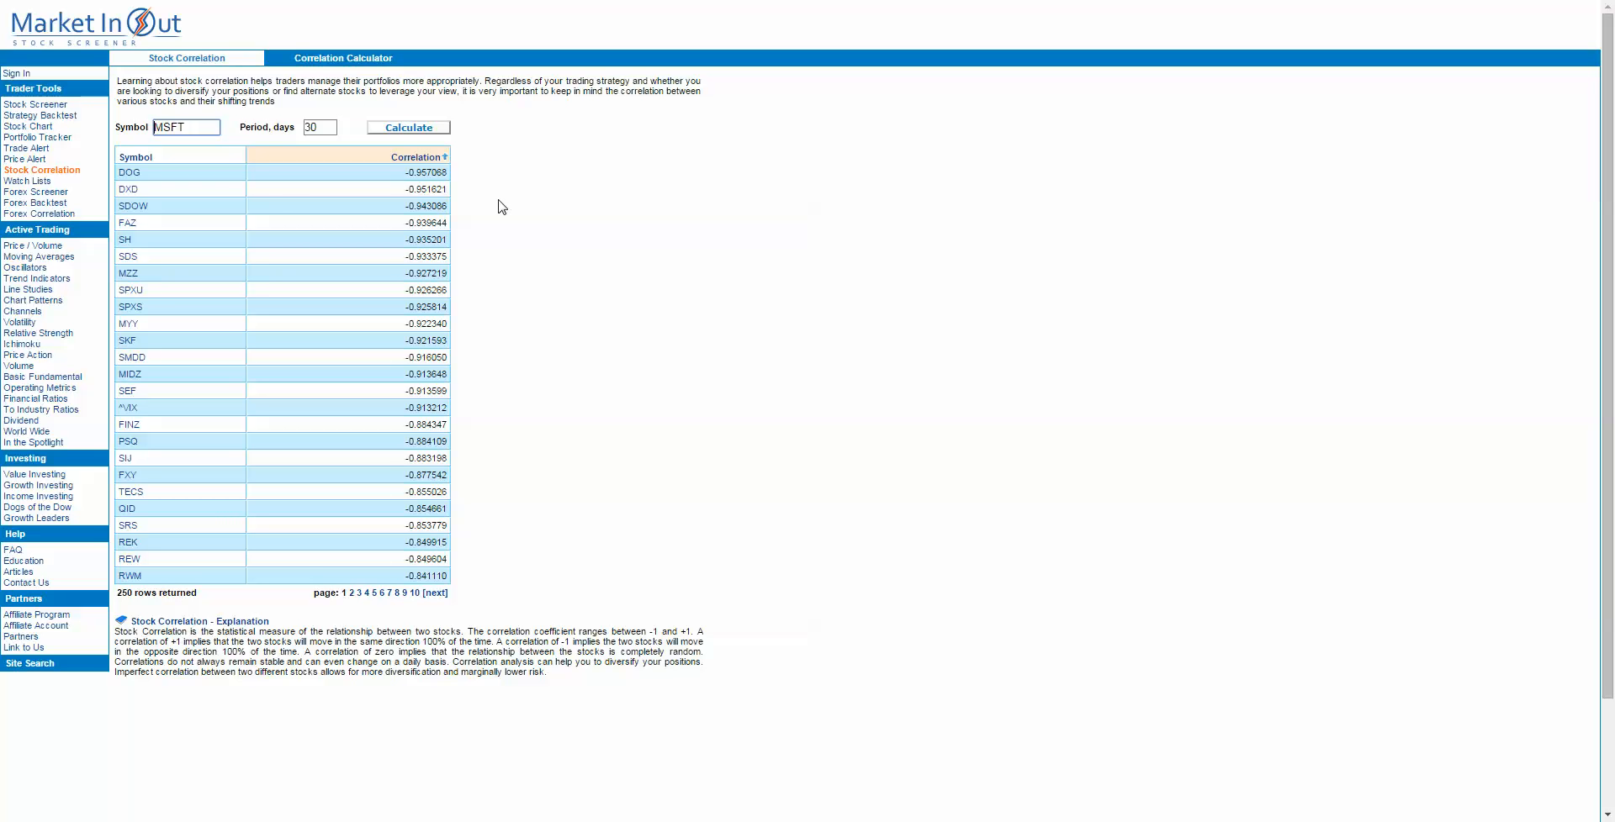
{"action": "left_click", "coordinate": [52, 216]}
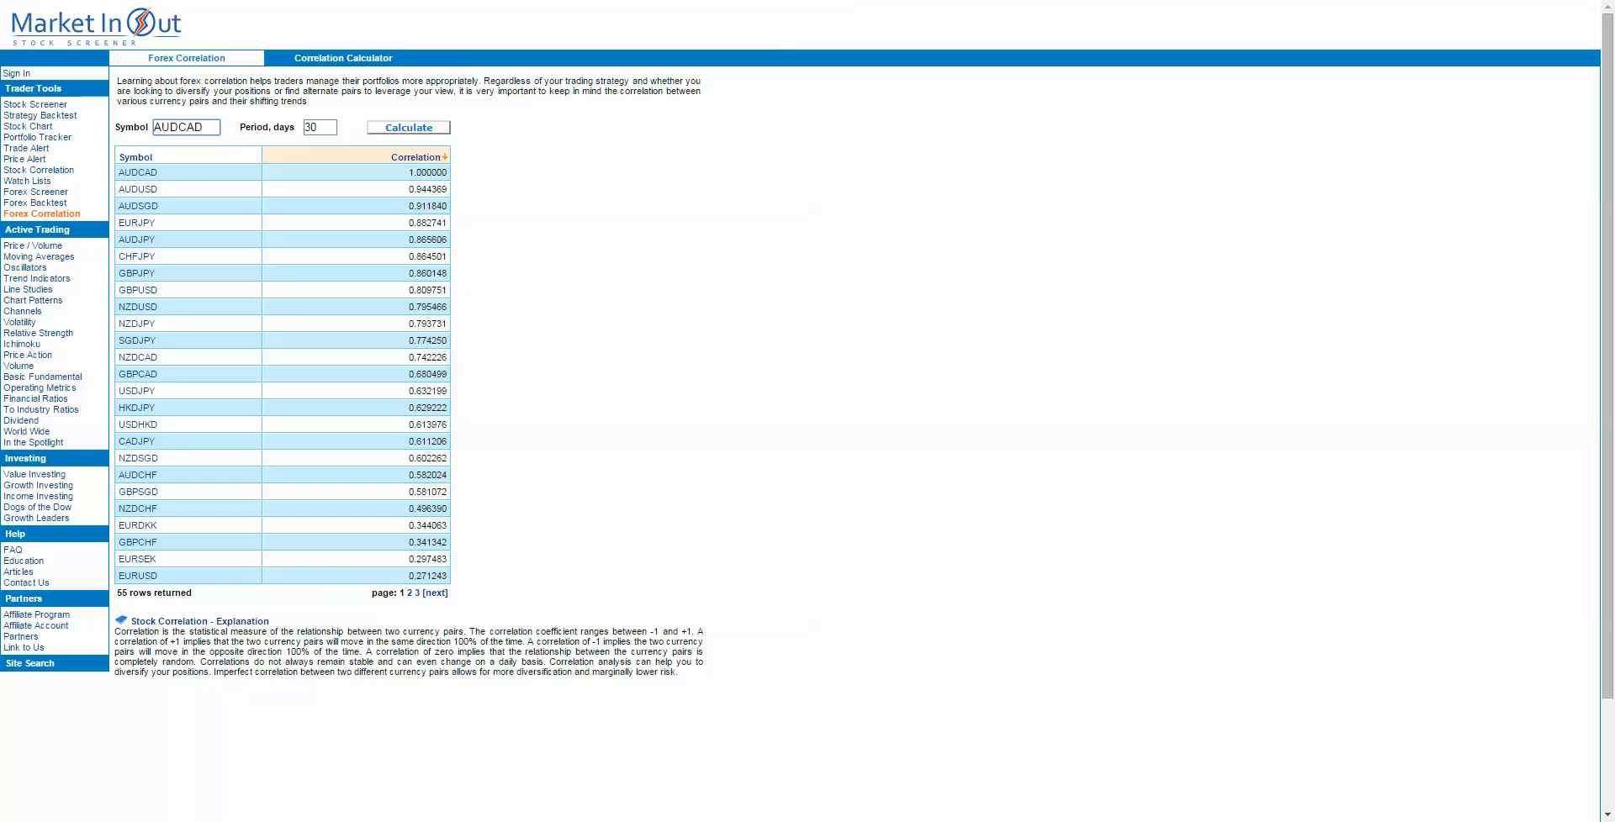
{"action": "key", "text": "ctrl+Tab"}
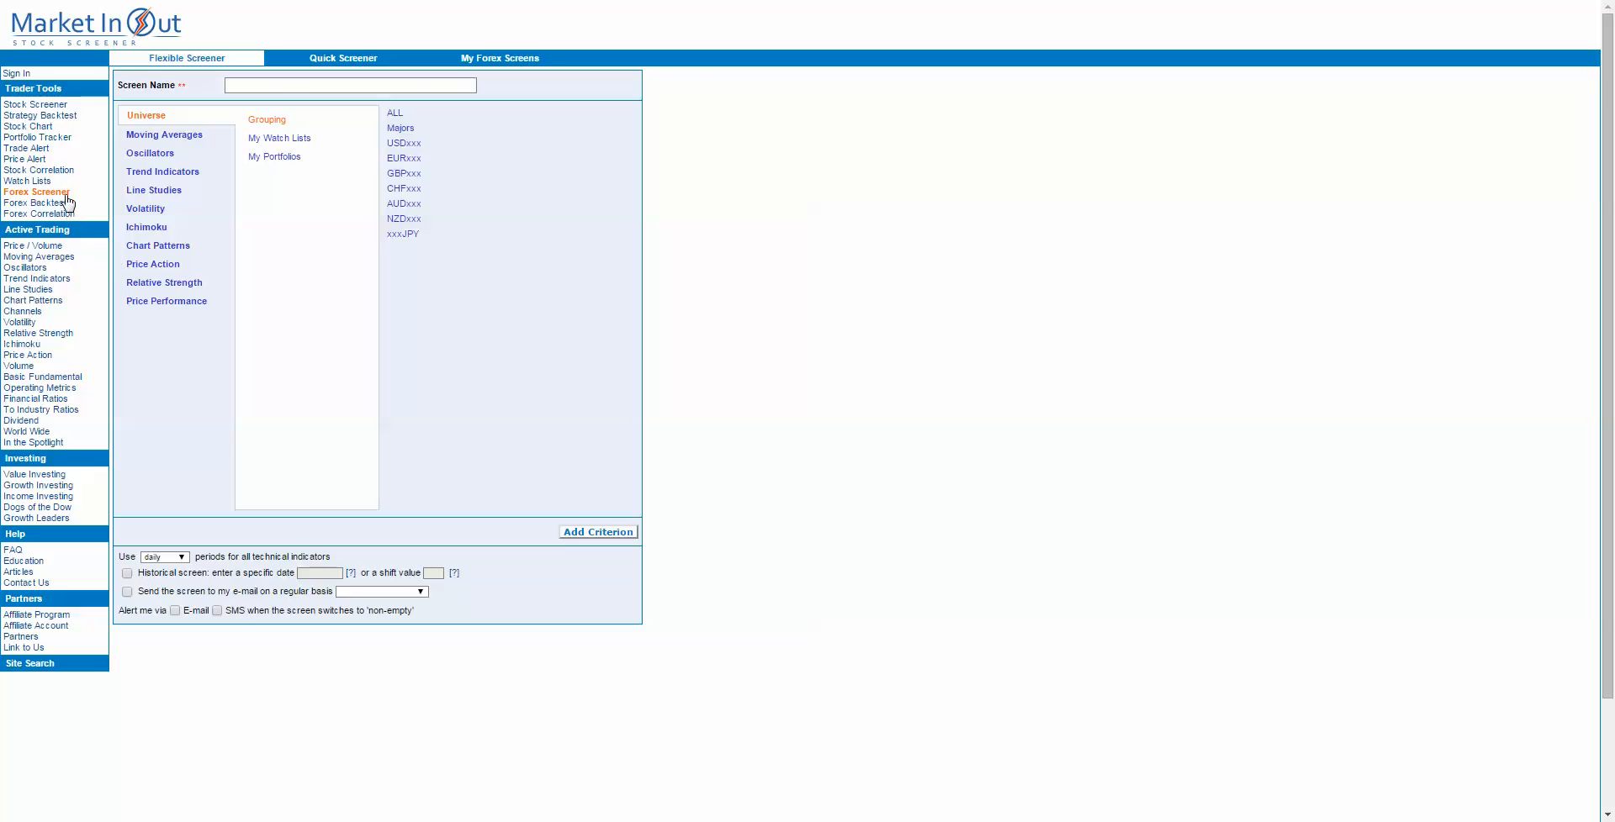
Step: Start a new backtest strategy with the time period 1/1/2015 - 12/31/2015 and enter a strategy name
{"action": "left_click", "coordinate": [40, 116]}
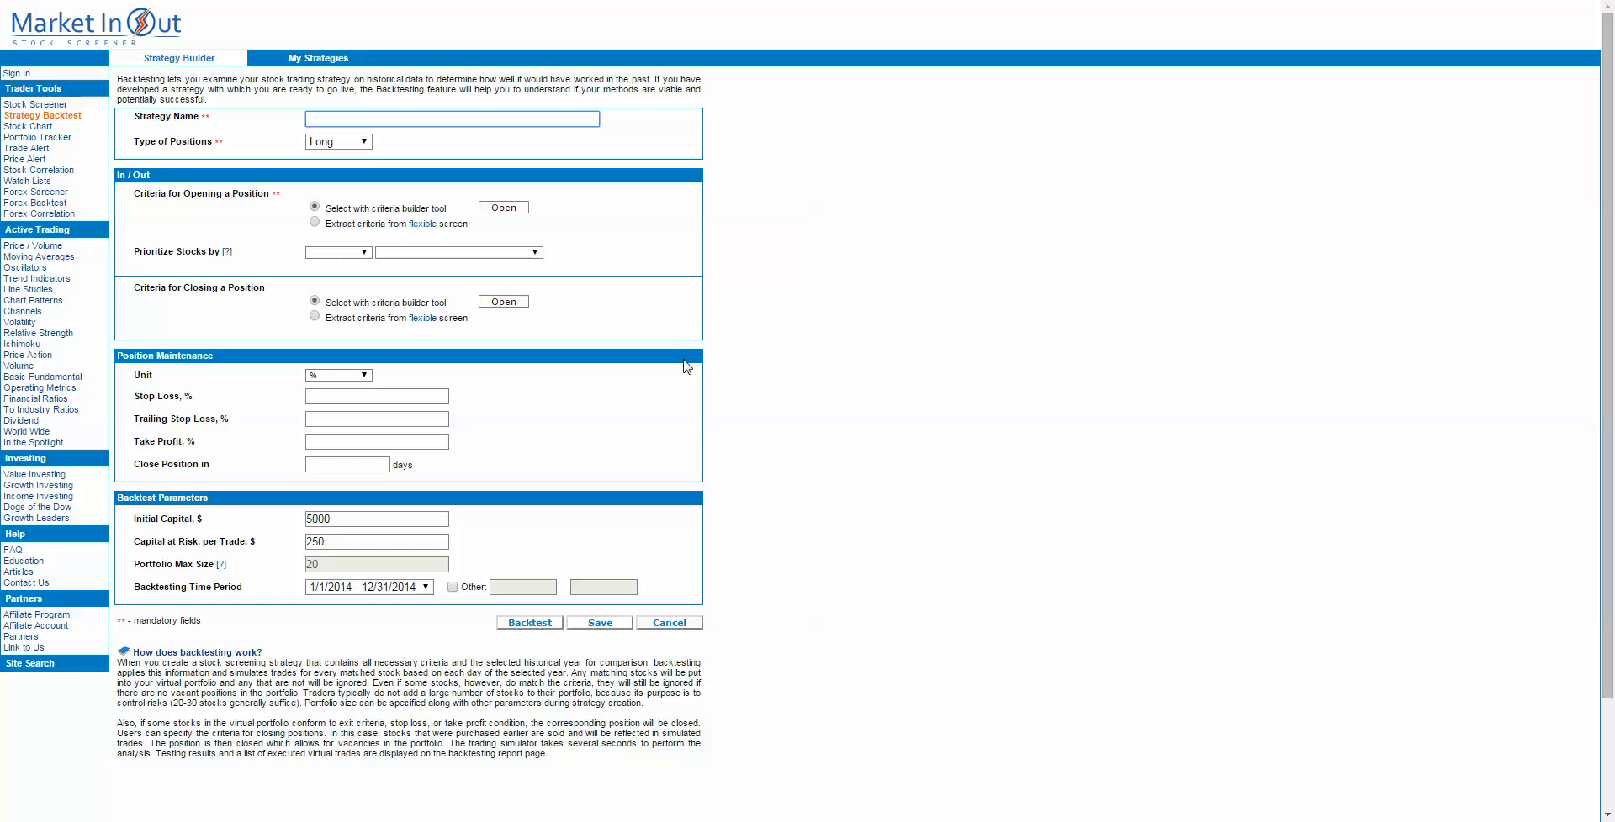
{"action": "left_click", "coordinate": [426, 587]}
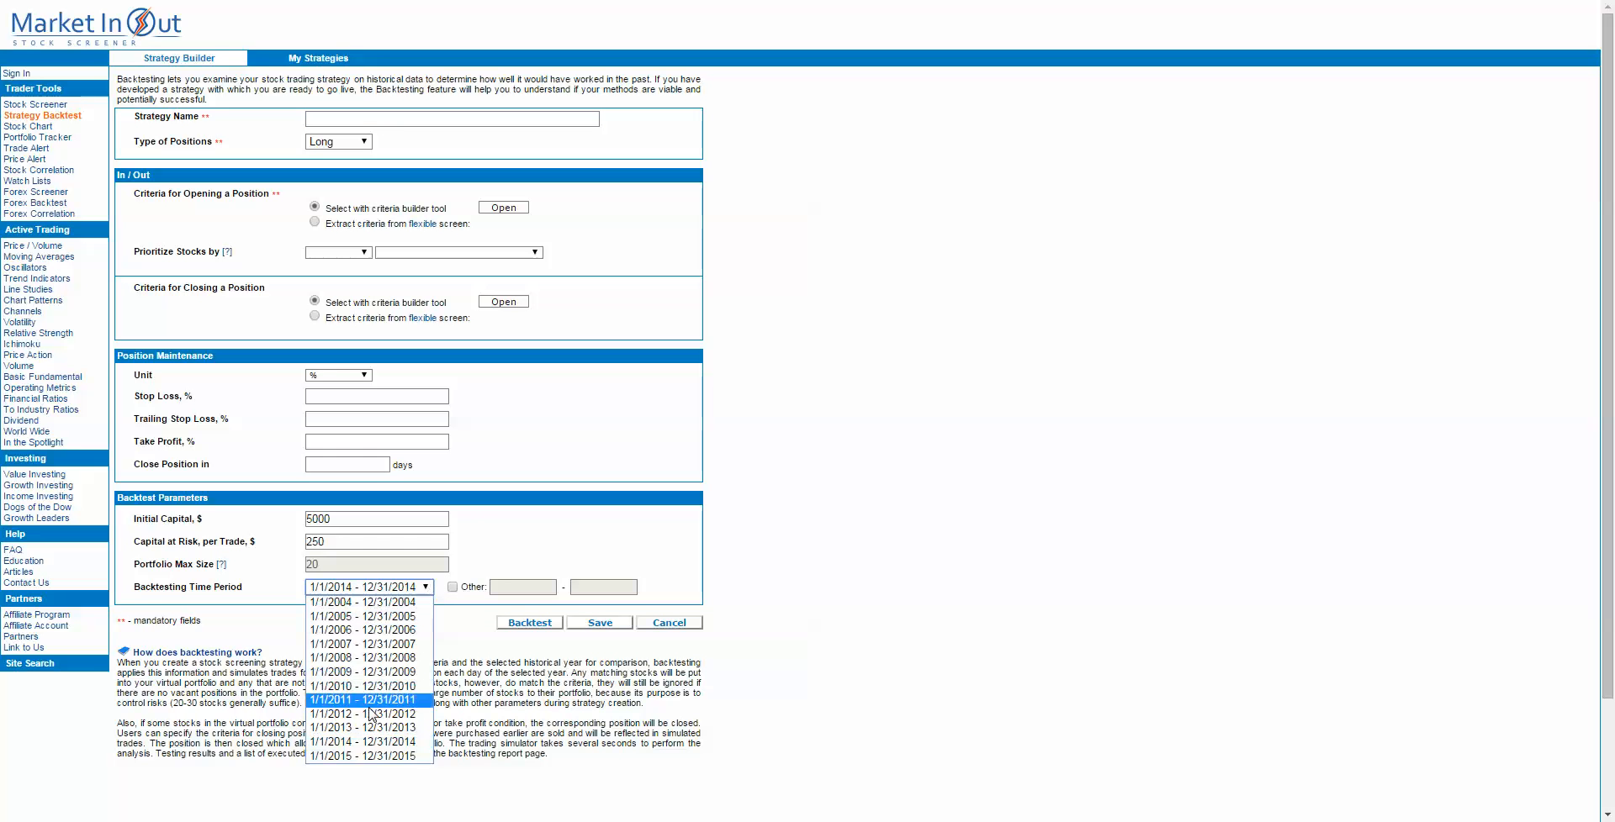
{"action": "left_click", "coordinate": [370, 756]}
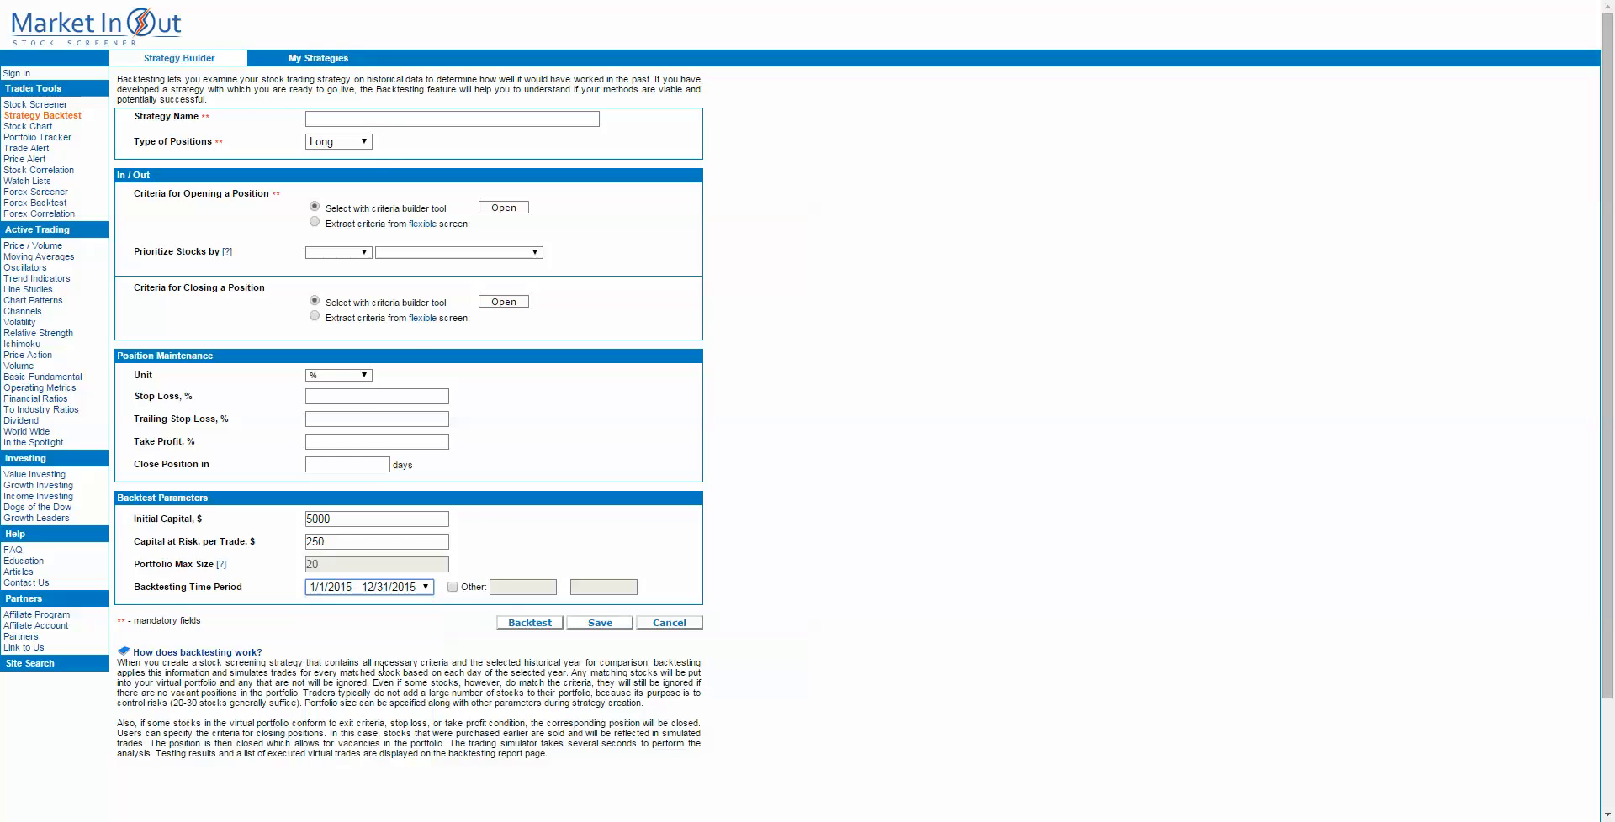
{"action": "left_click", "coordinate": [383, 124]}
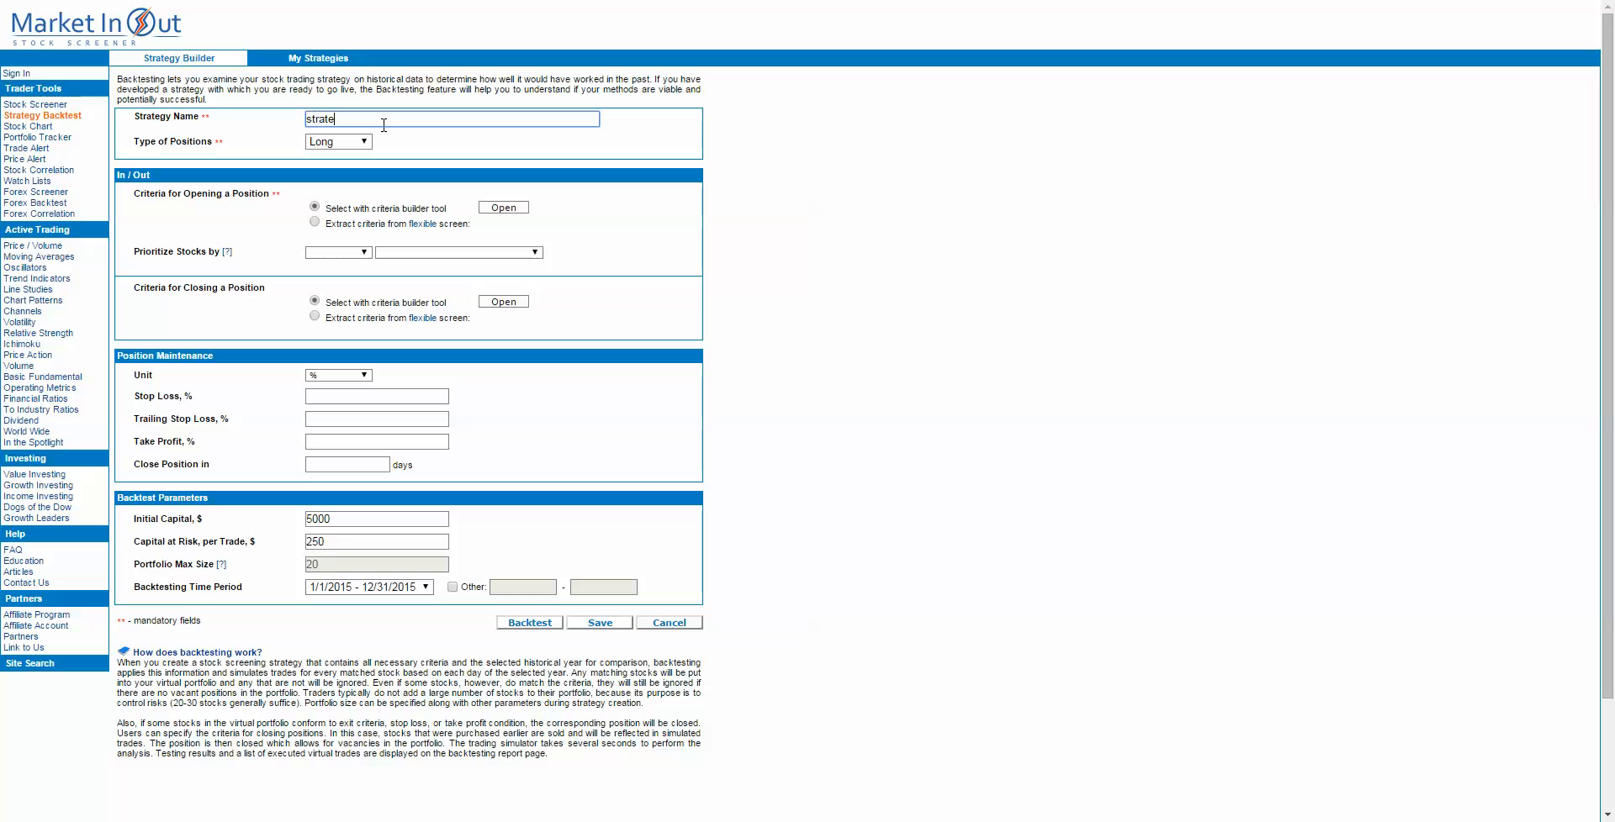
Step: Add Dividend Yield Is Greater Than 0 as a criterion for opening a position in the strategy
{"action": "left_click", "coordinate": [504, 208]}
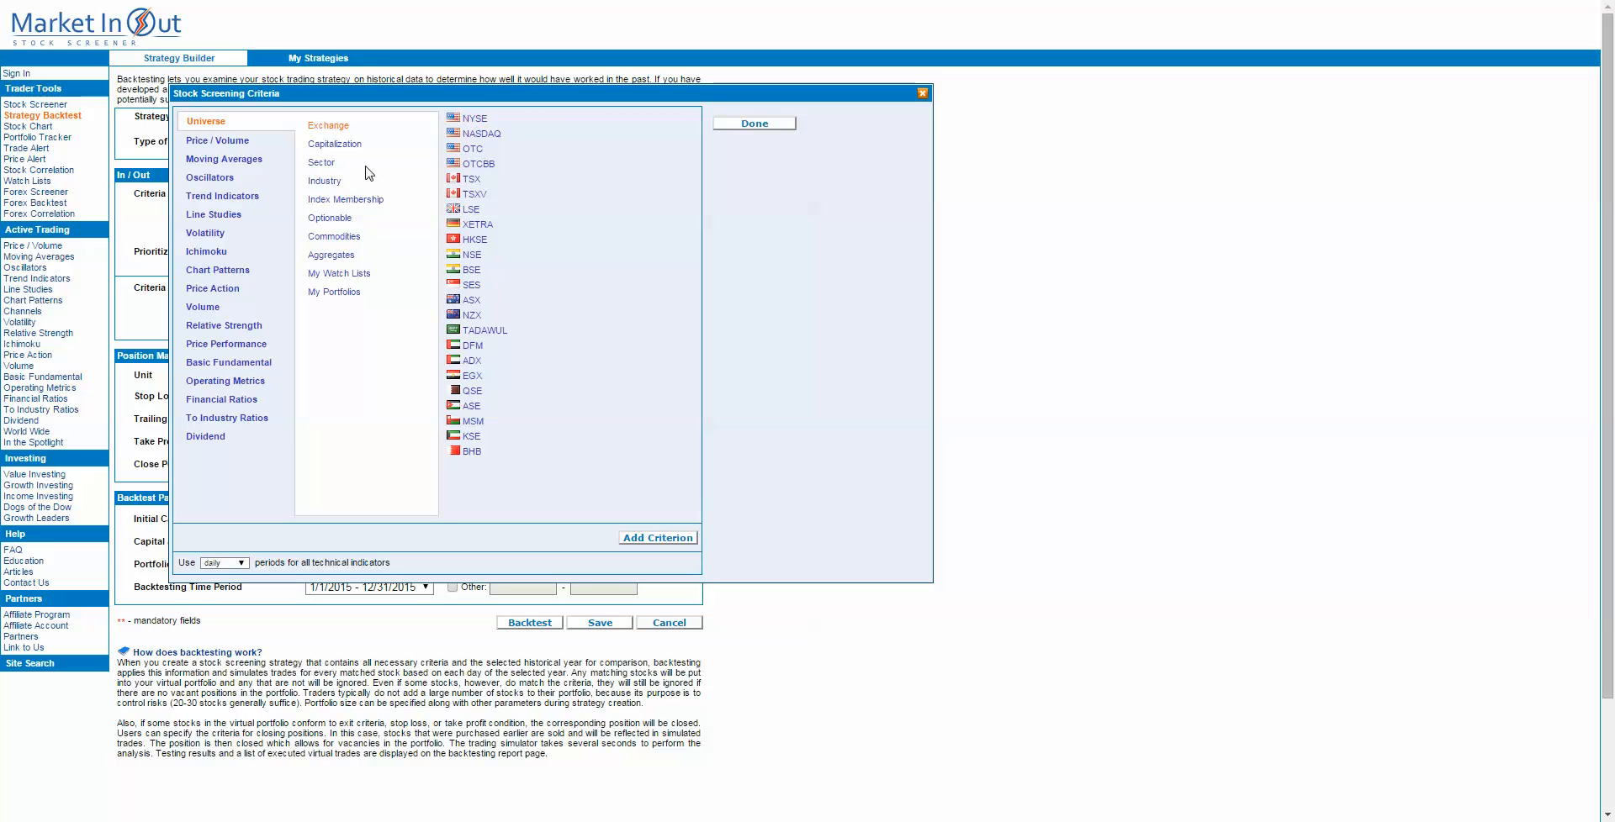
{"action": "left_click", "coordinate": [205, 438]}
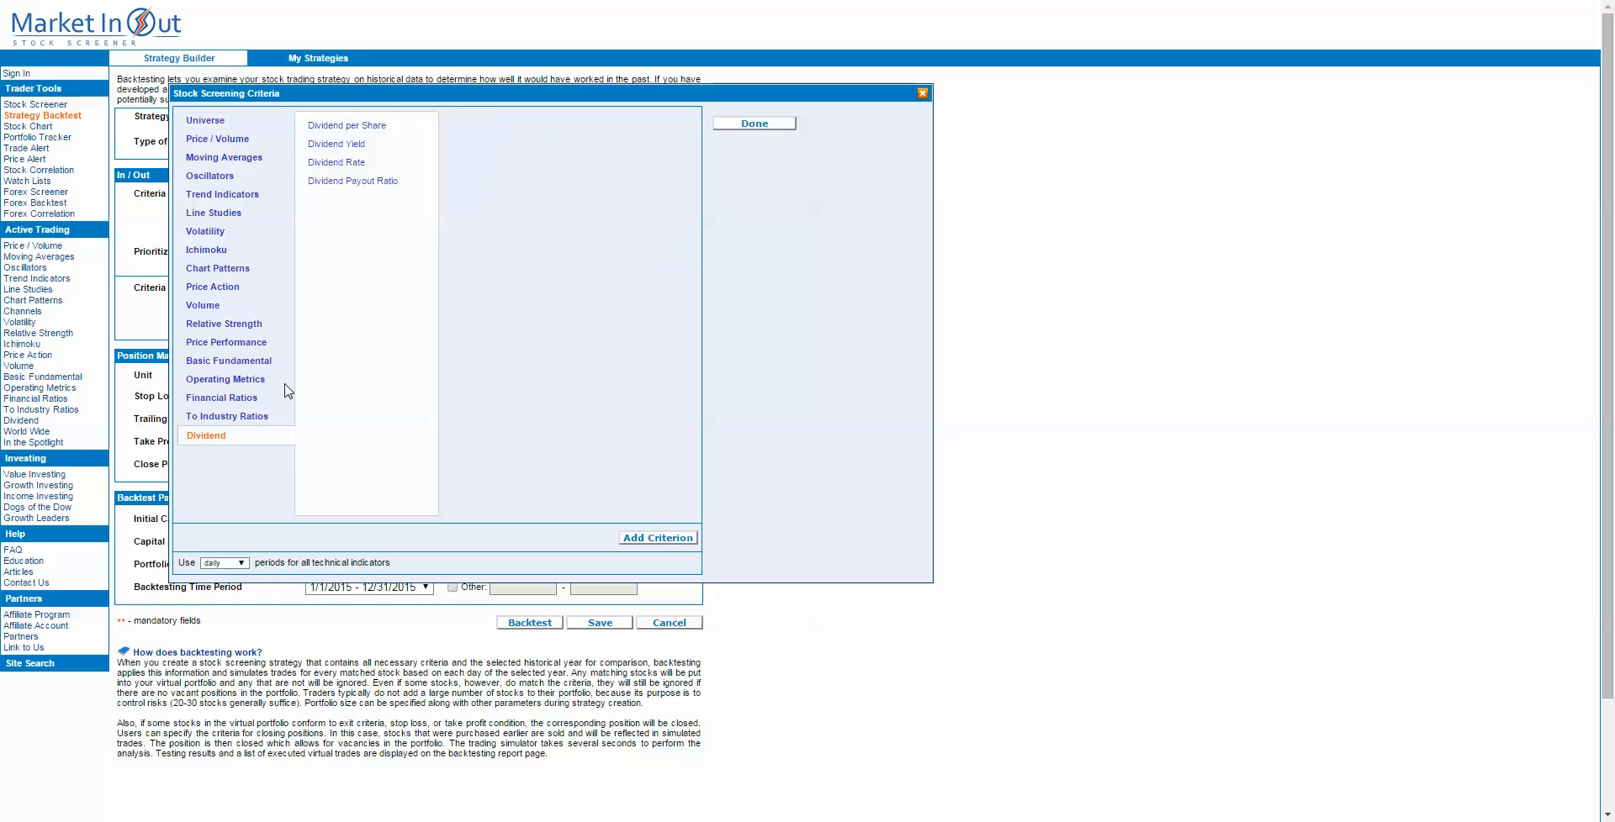
{"action": "left_click", "coordinate": [353, 145]}
{"action": "left_click", "coordinate": [471, 120]}
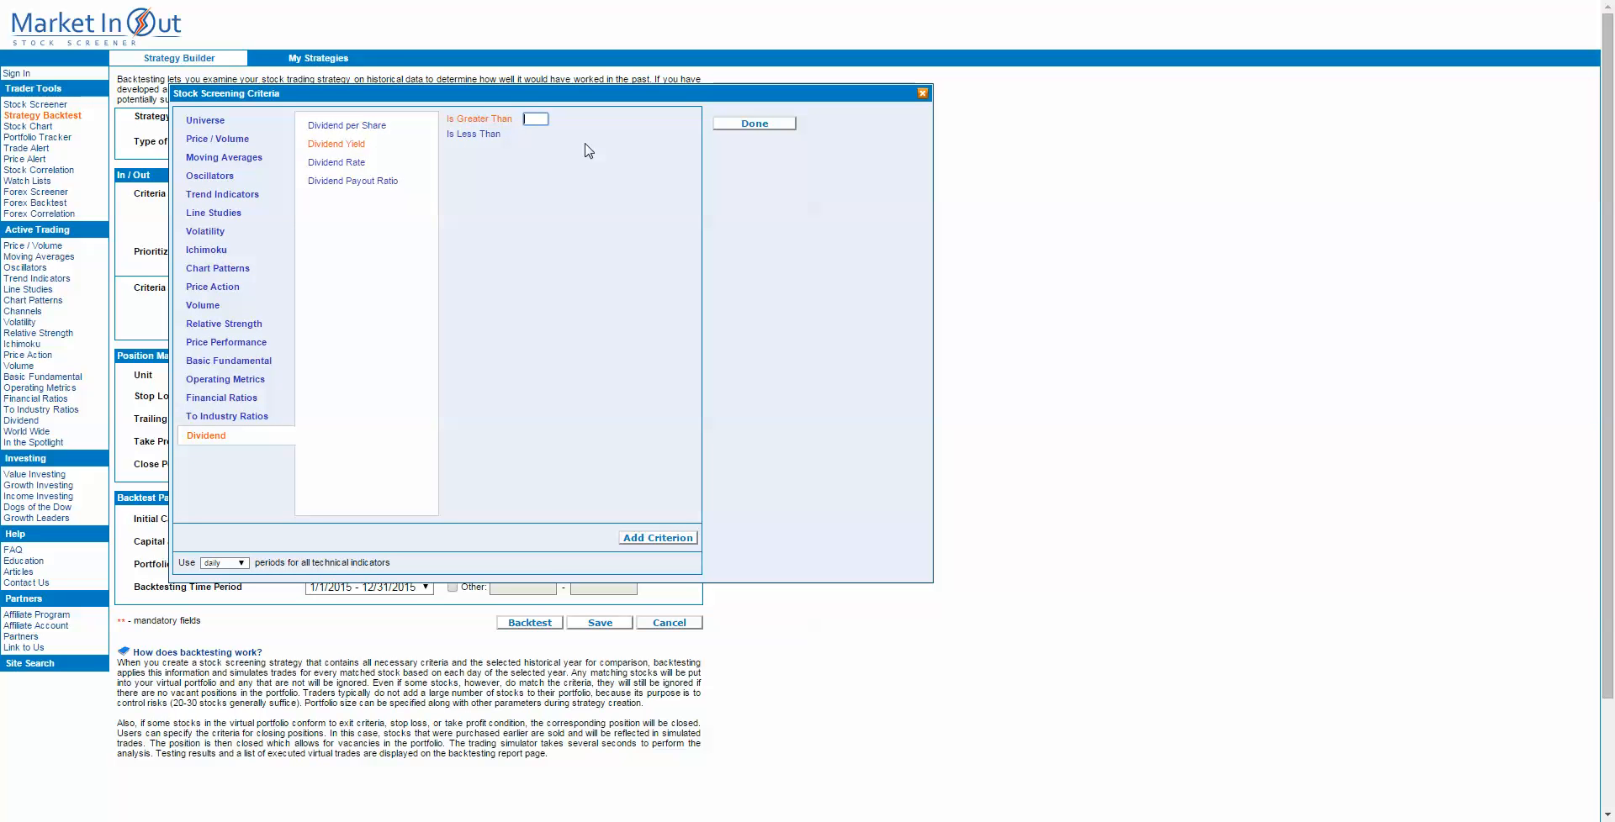
{"action": "left_click", "coordinate": [664, 542]}
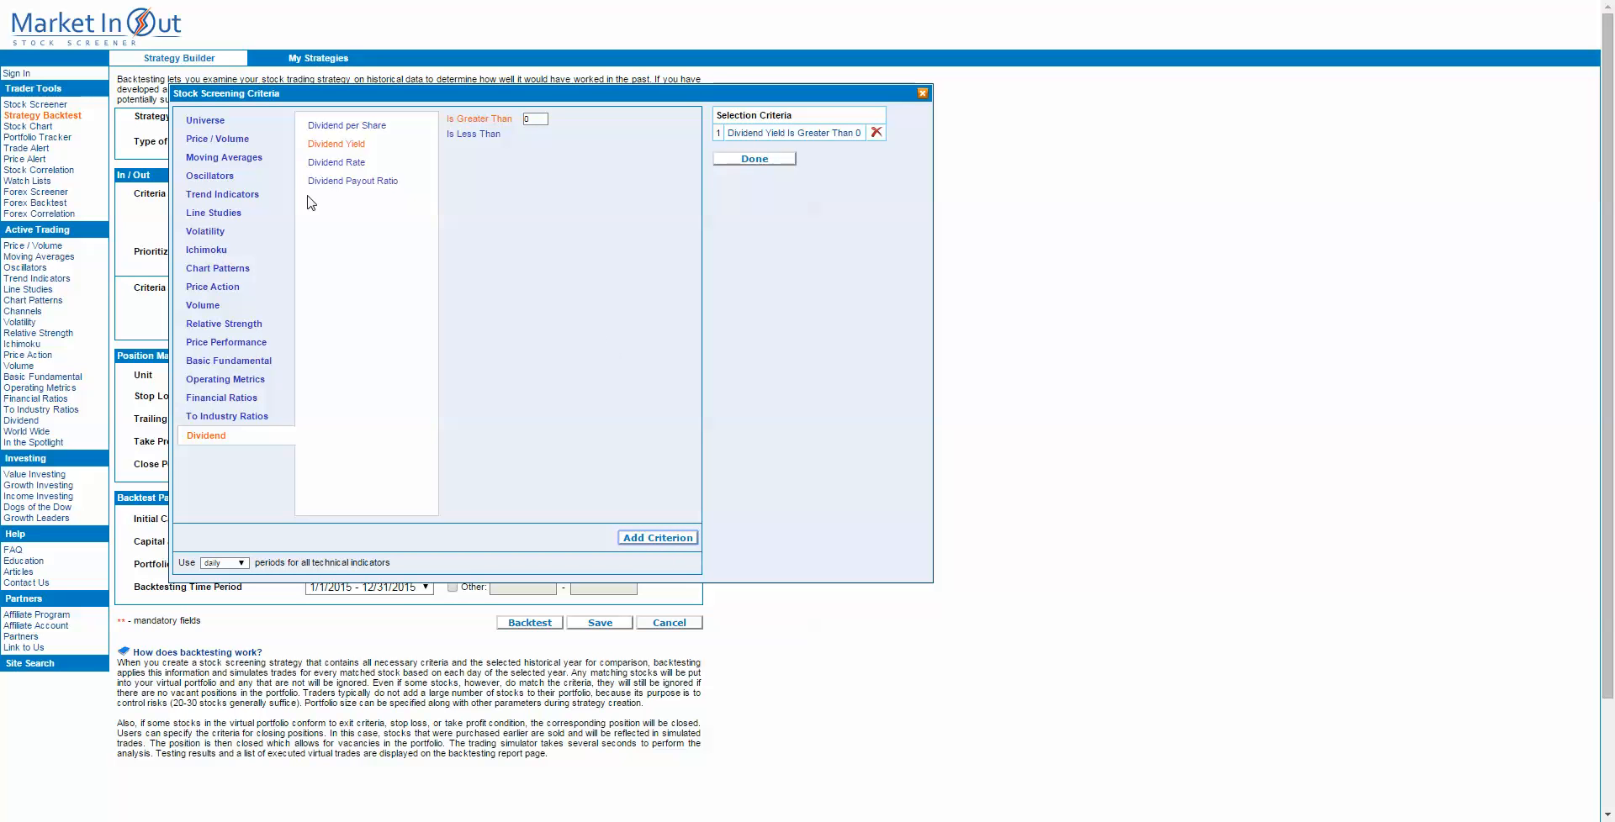
Step: Add Price Crossed Above SMA(50) as a second criterion for opening a position and finish the criteria selection
{"action": "left_click", "coordinate": [240, 162]}
{"action": "left_click", "coordinate": [318, 125]}
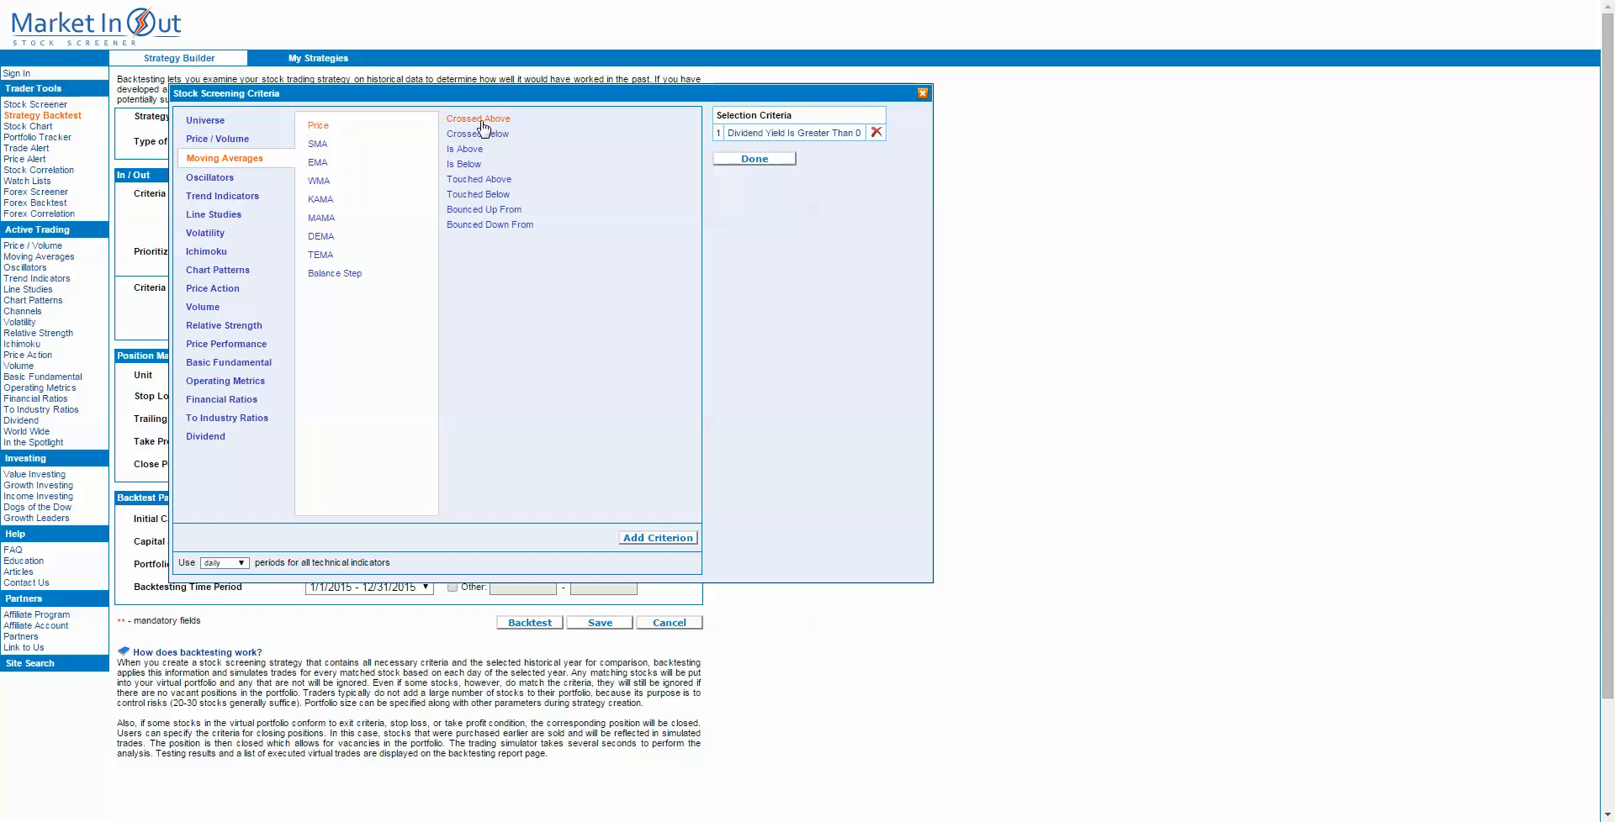
{"action": "left_click", "coordinate": [481, 122]}
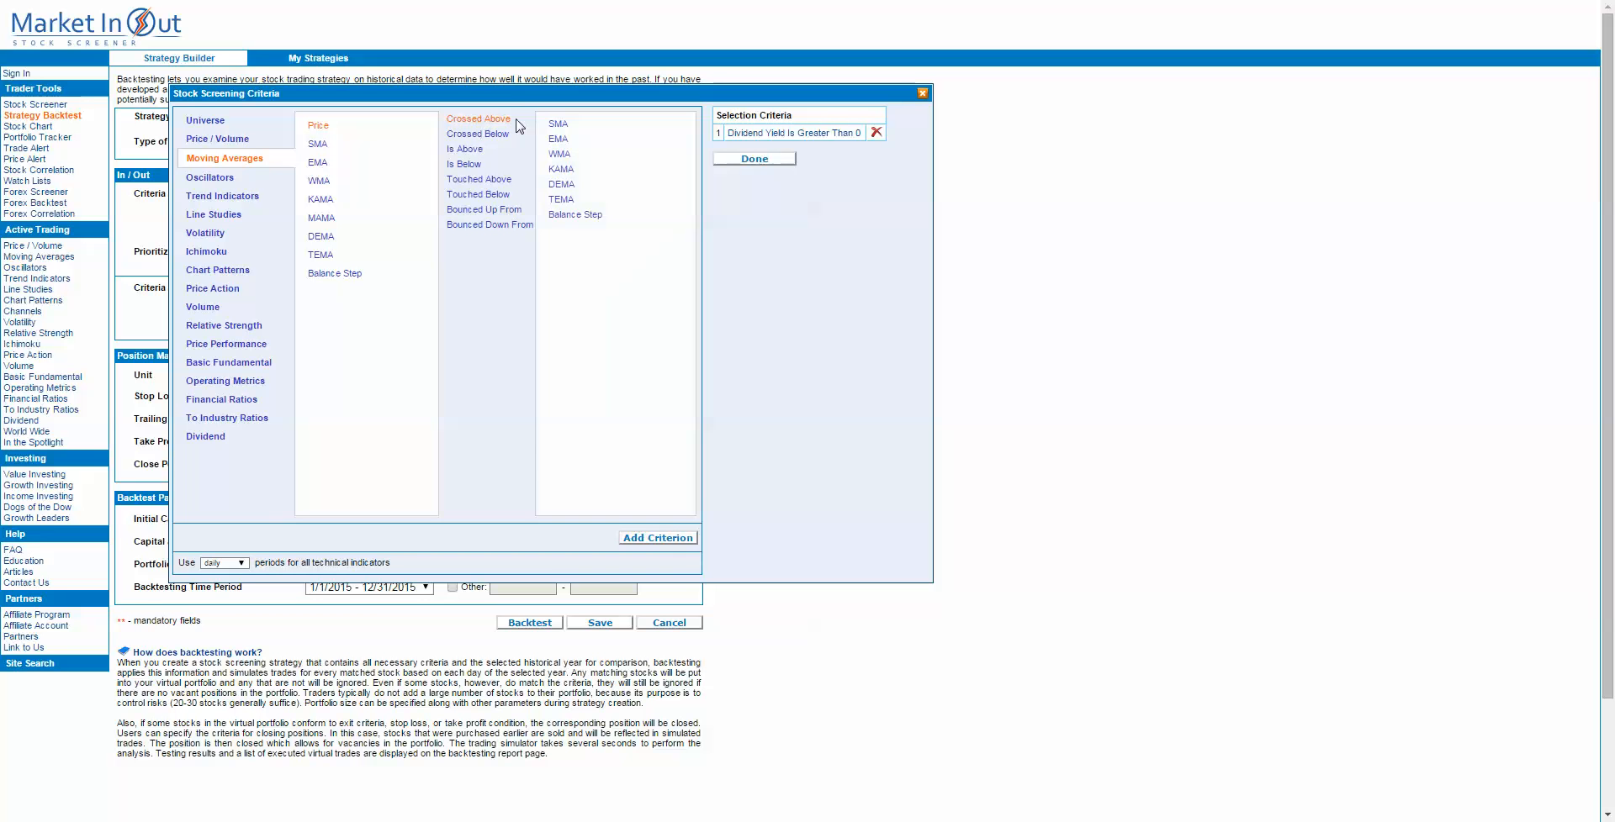
{"action": "left_click", "coordinate": [560, 125]}
{"action": "left_click", "coordinate": [661, 541]}
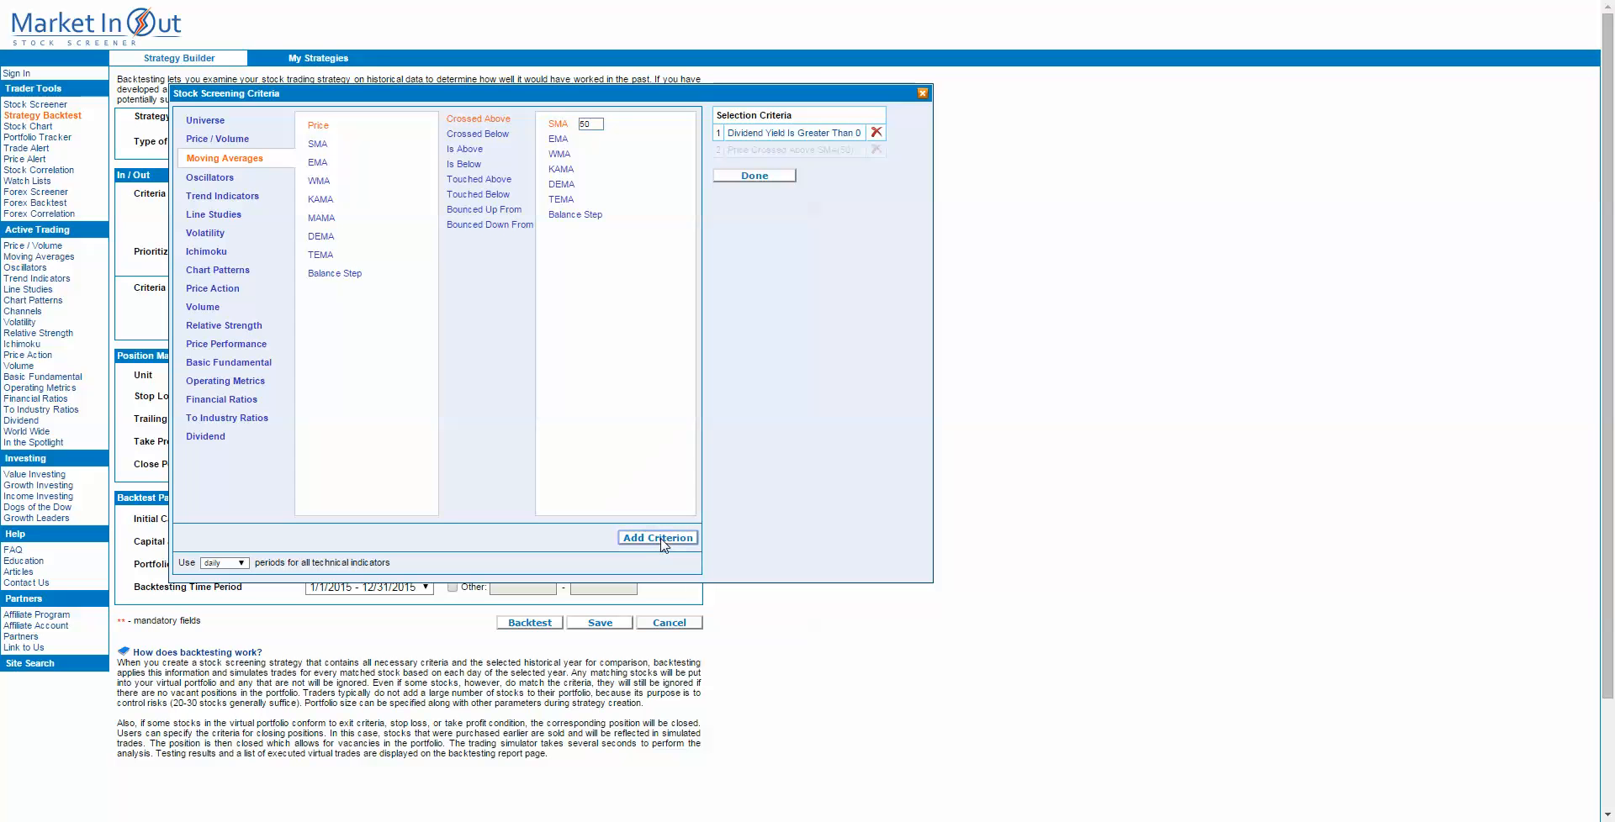
{"action": "left_click", "coordinate": [748, 176]}
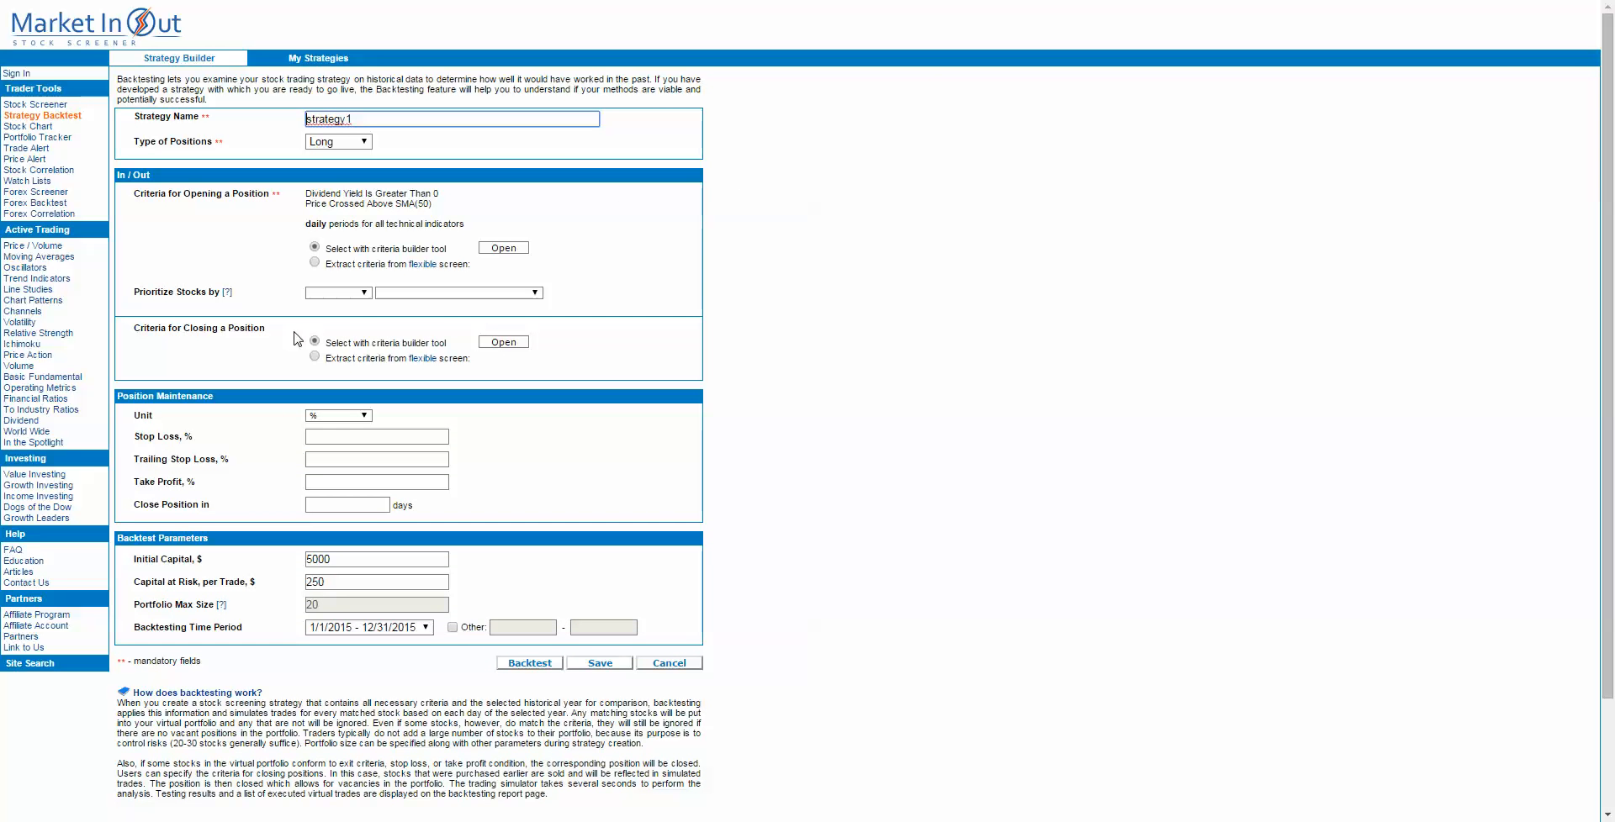
Step: Prioritize the strategy's stocks by Highest Dividend Yield
{"action": "left_click", "coordinate": [350, 294]}
{"action": "left_click", "coordinate": [340, 327]}
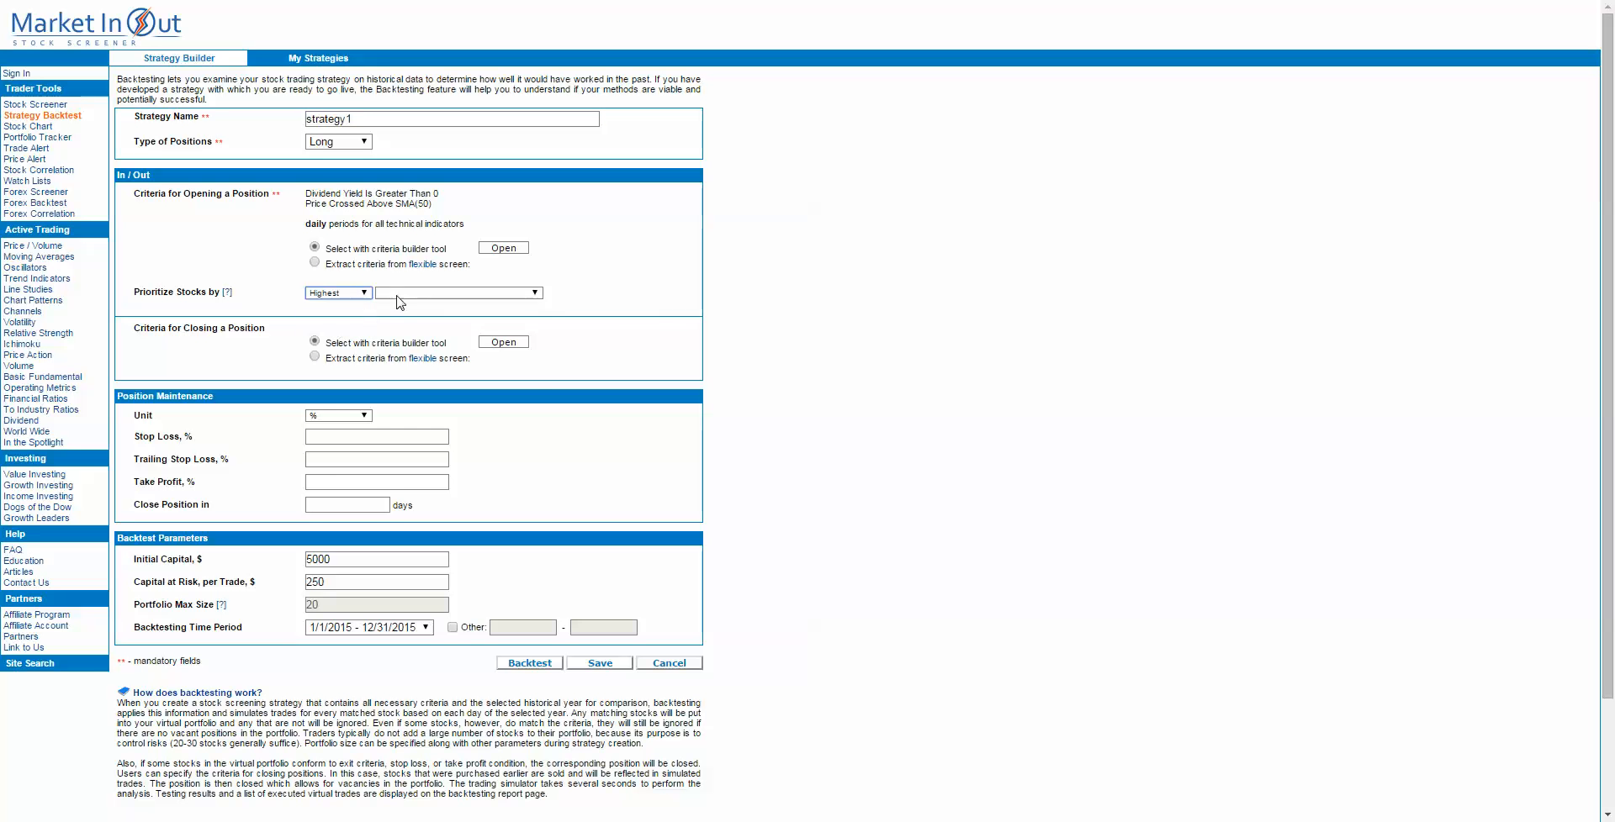
{"action": "left_click", "coordinate": [404, 294]}
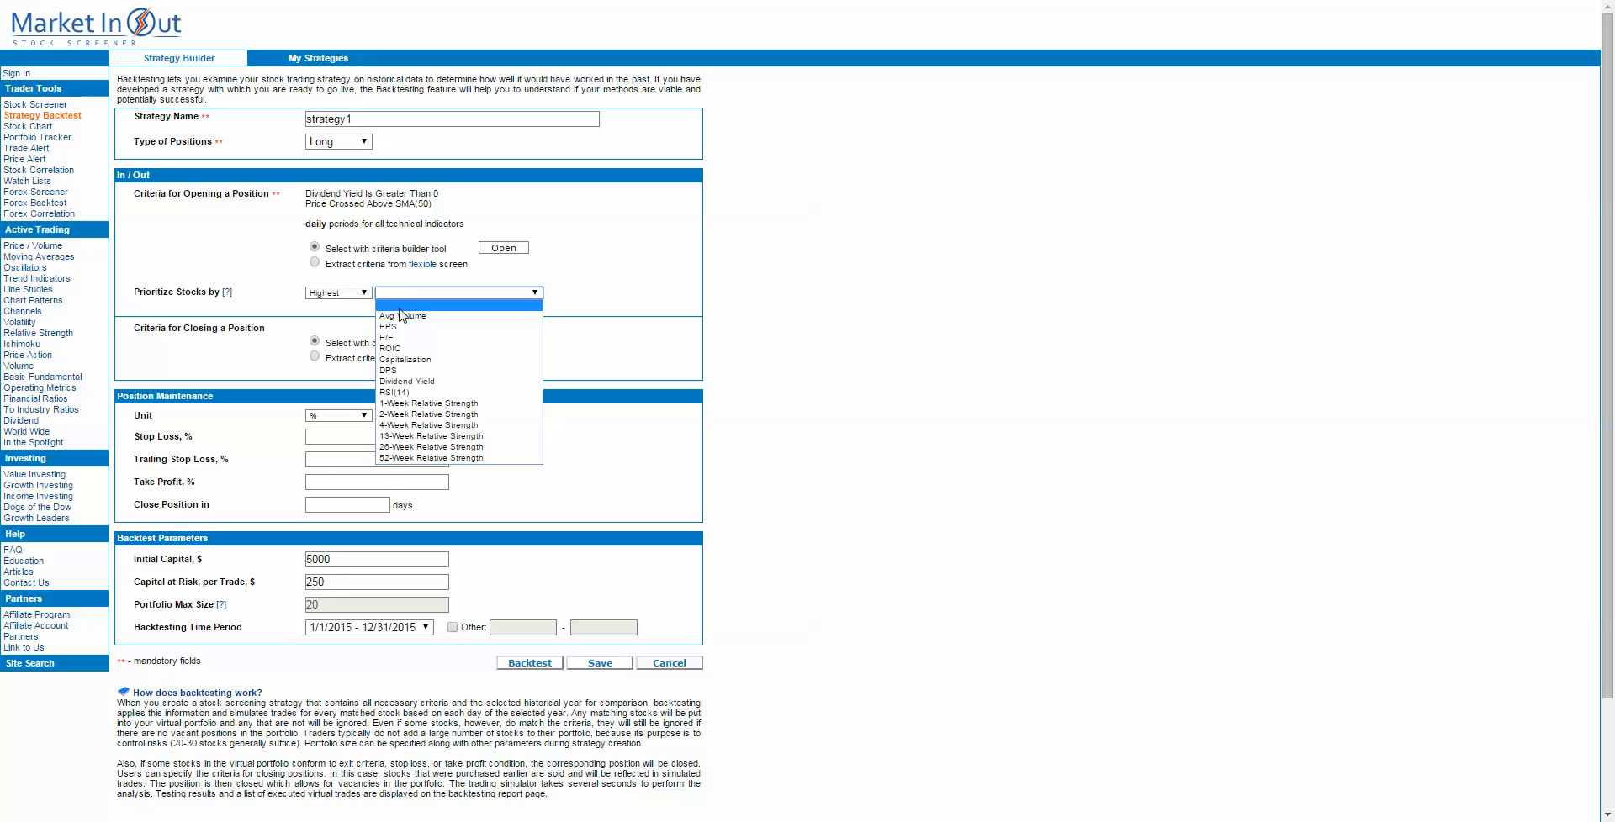
{"action": "left_click", "coordinate": [402, 382]}
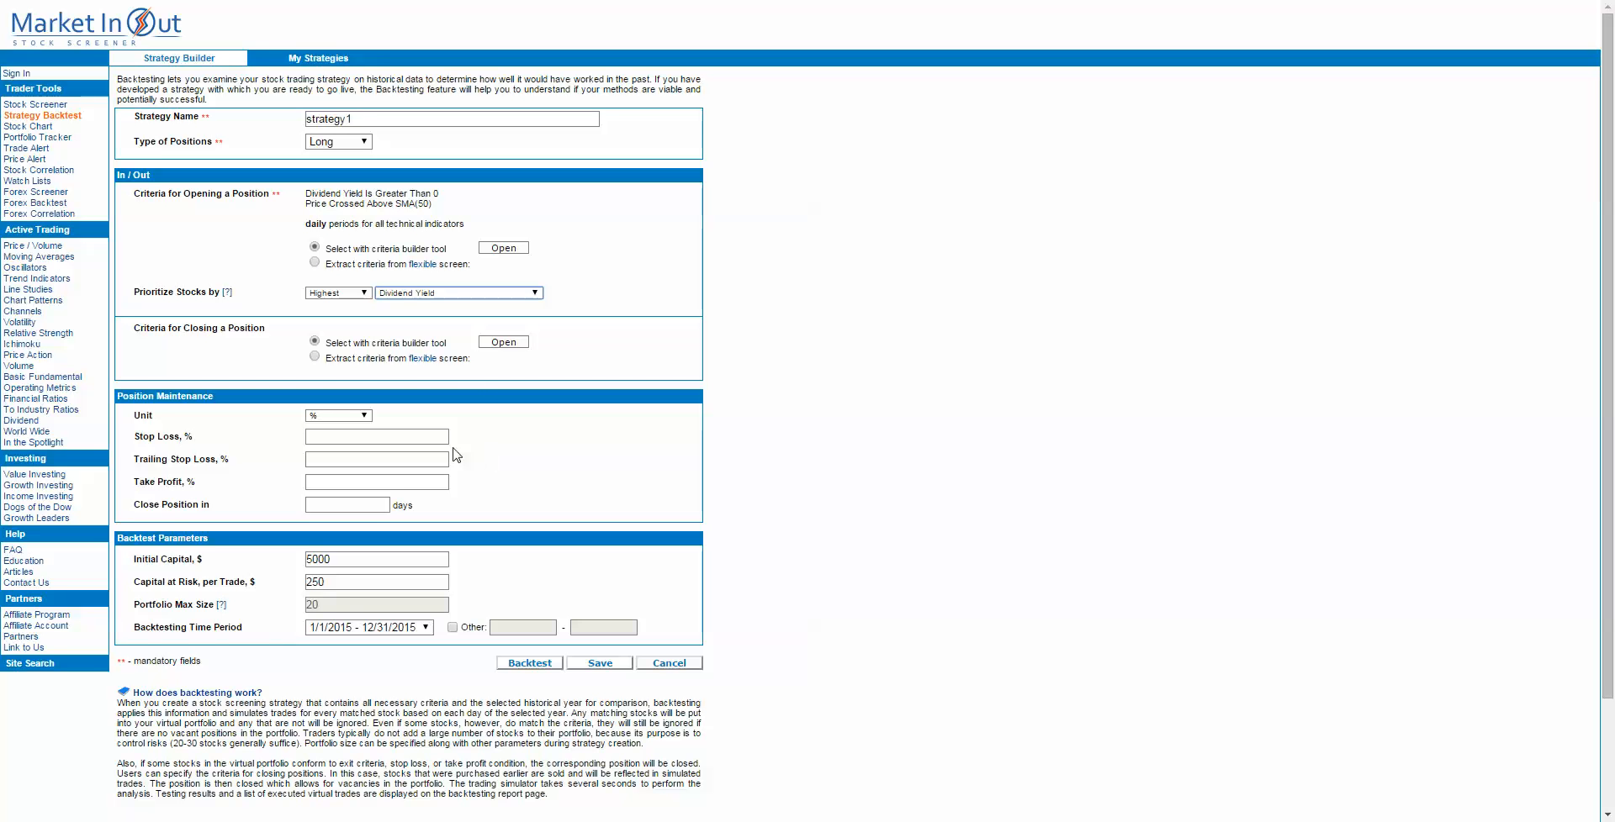
Step: Add Price Crossed Below SMA(50) as the criterion for closing a position and finish the criteria selection
{"action": "left_click", "coordinate": [504, 345]}
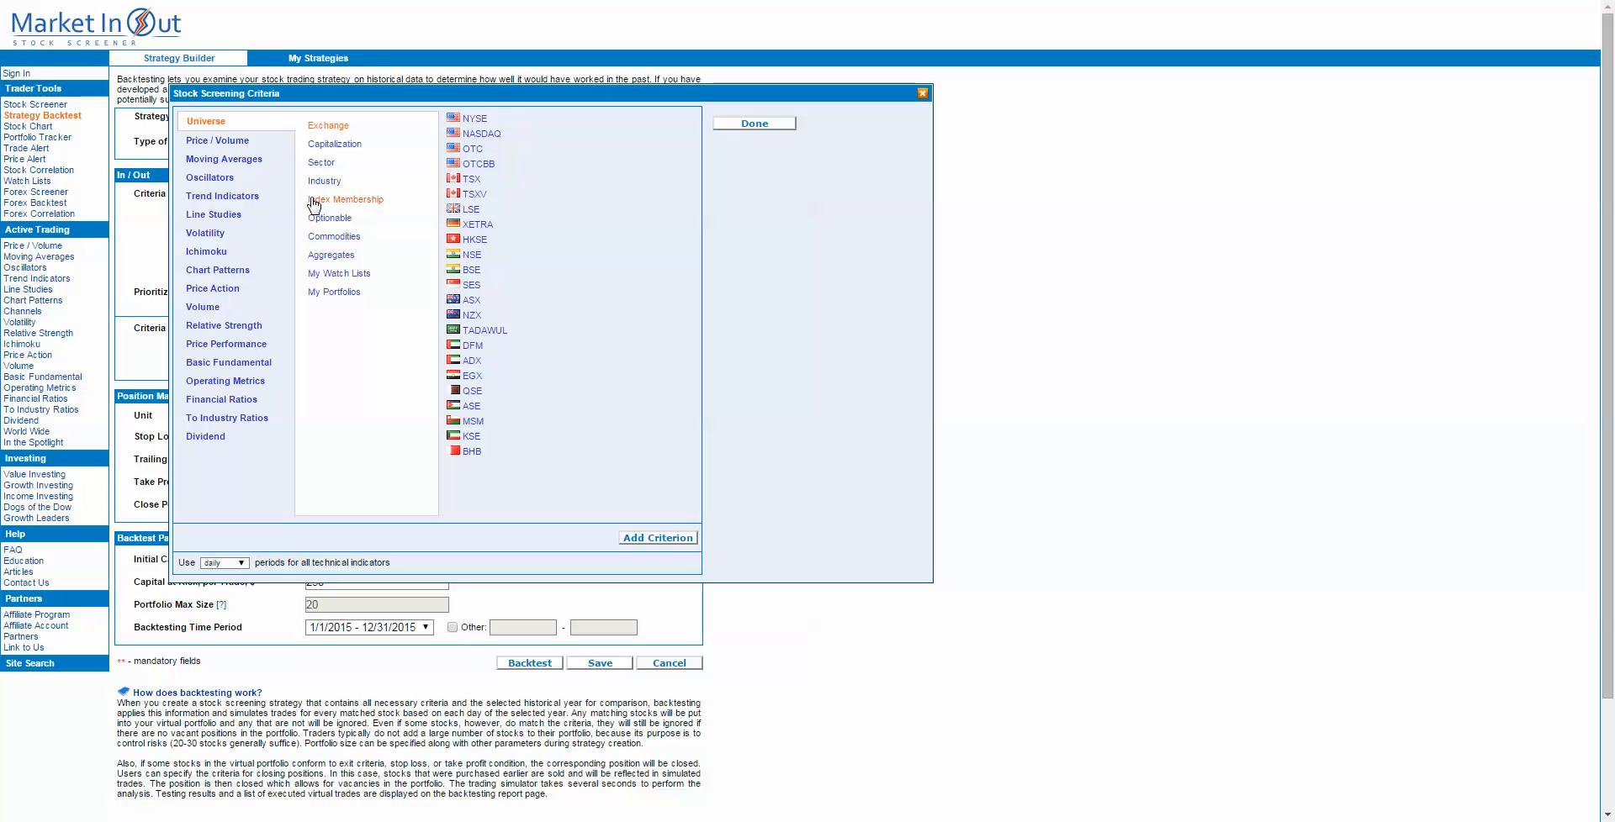
{"action": "left_click", "coordinate": [224, 143]}
{"action": "left_click", "coordinate": [223, 165]}
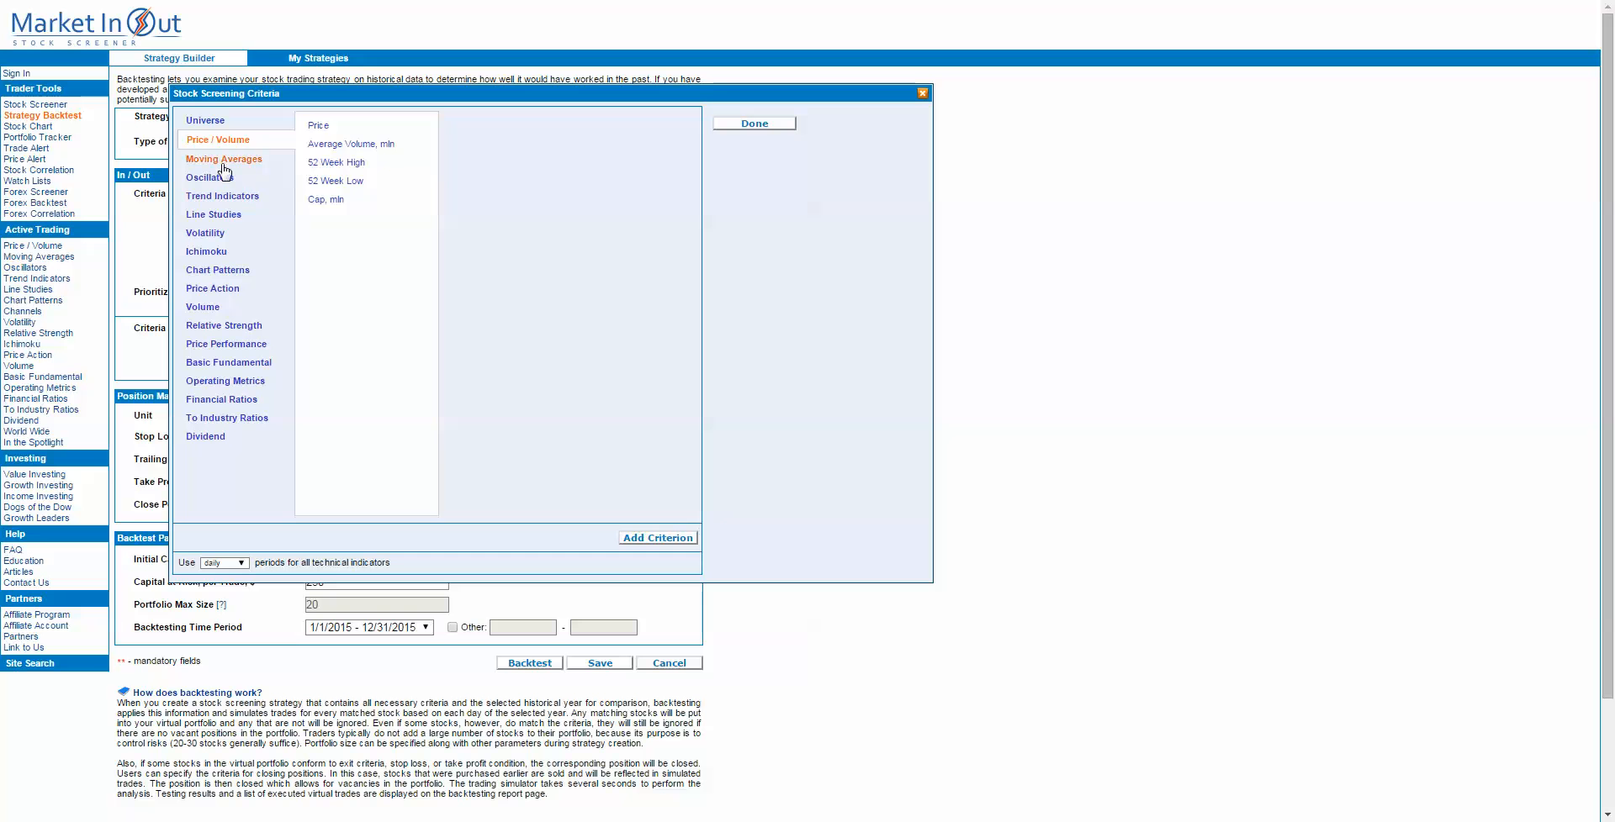
{"action": "left_click", "coordinate": [318, 126]}
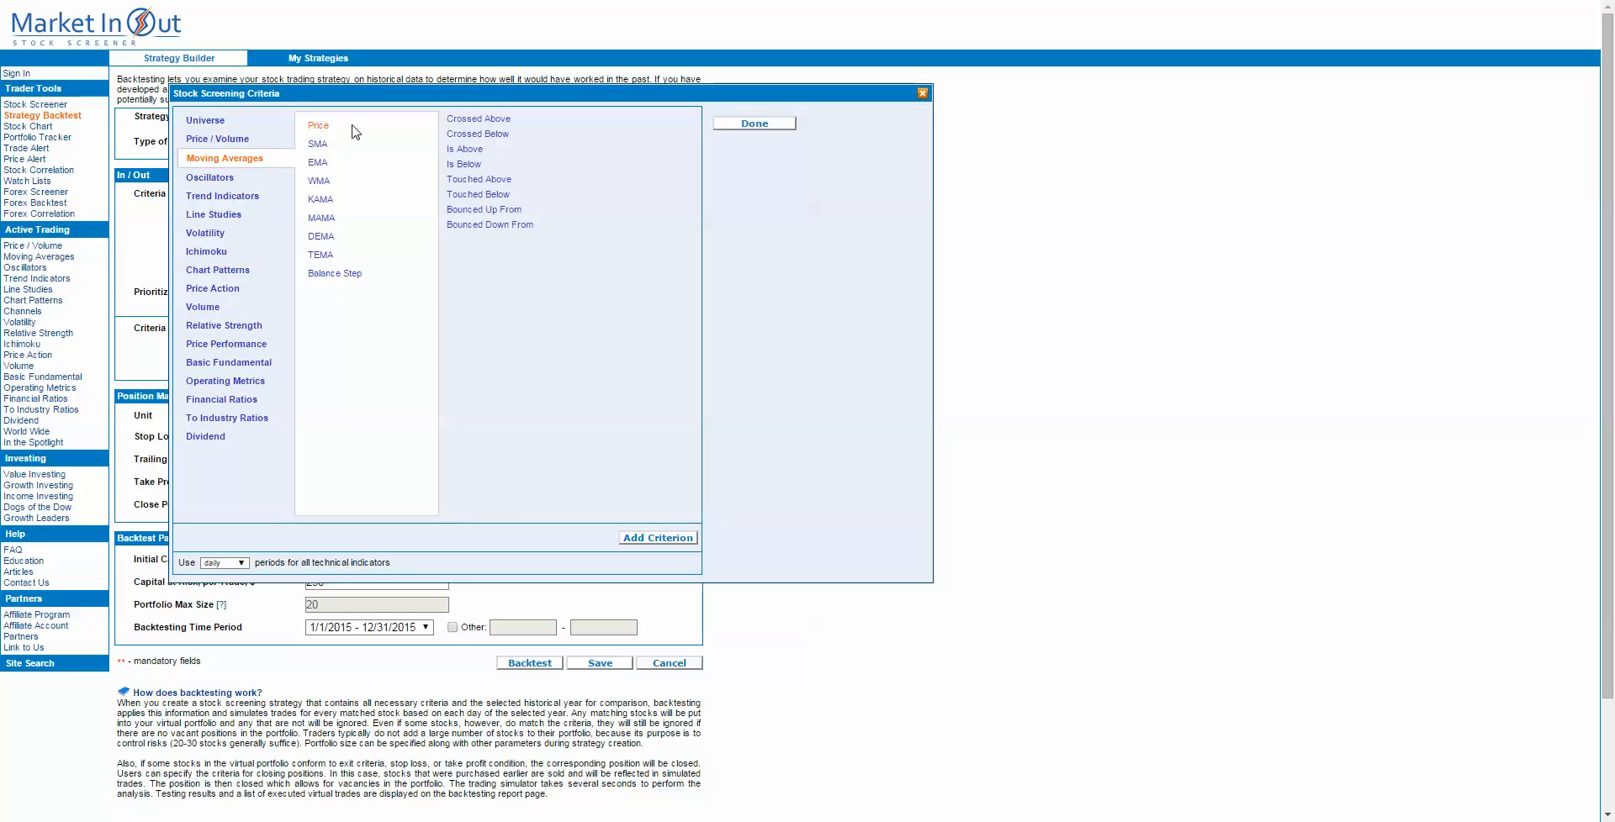
{"action": "left_click", "coordinate": [467, 135]}
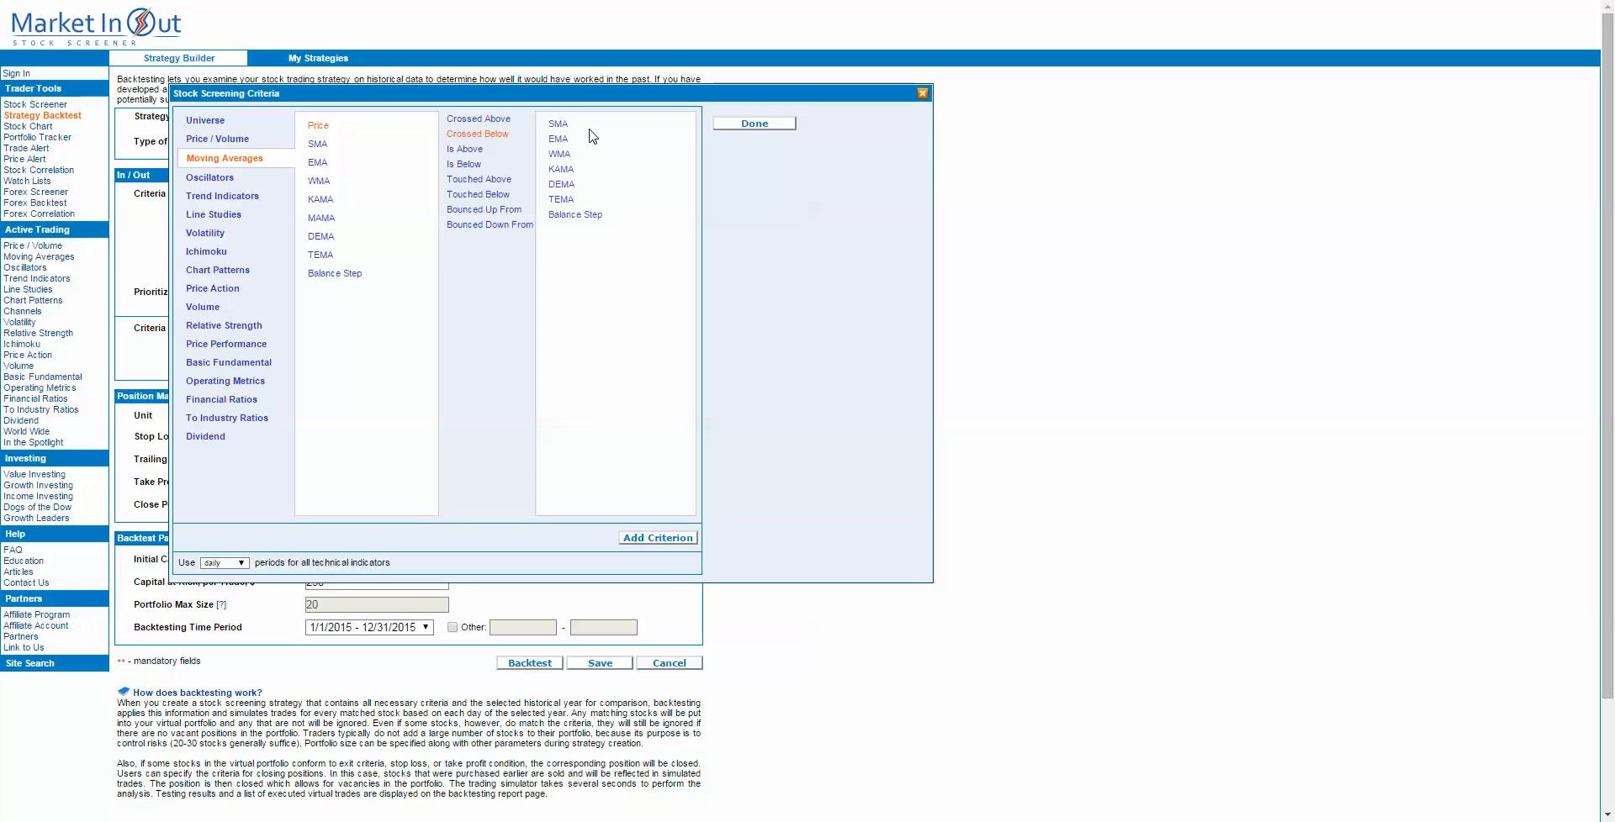
{"action": "left_click", "coordinate": [559, 128]}
{"action": "left_click", "coordinate": [660, 540]}
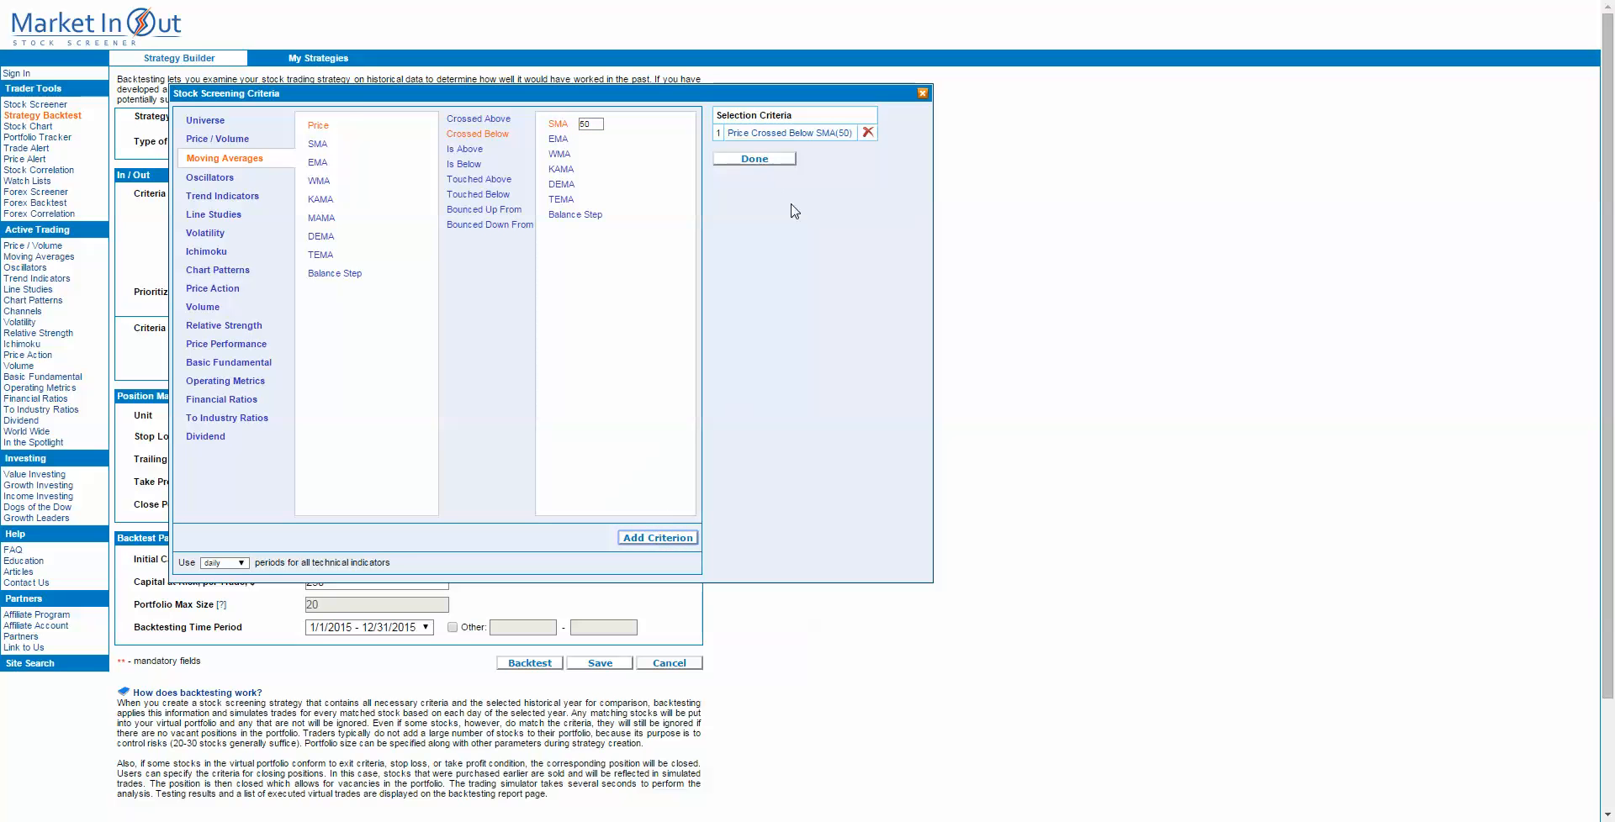
{"action": "left_click", "coordinate": [767, 160]}
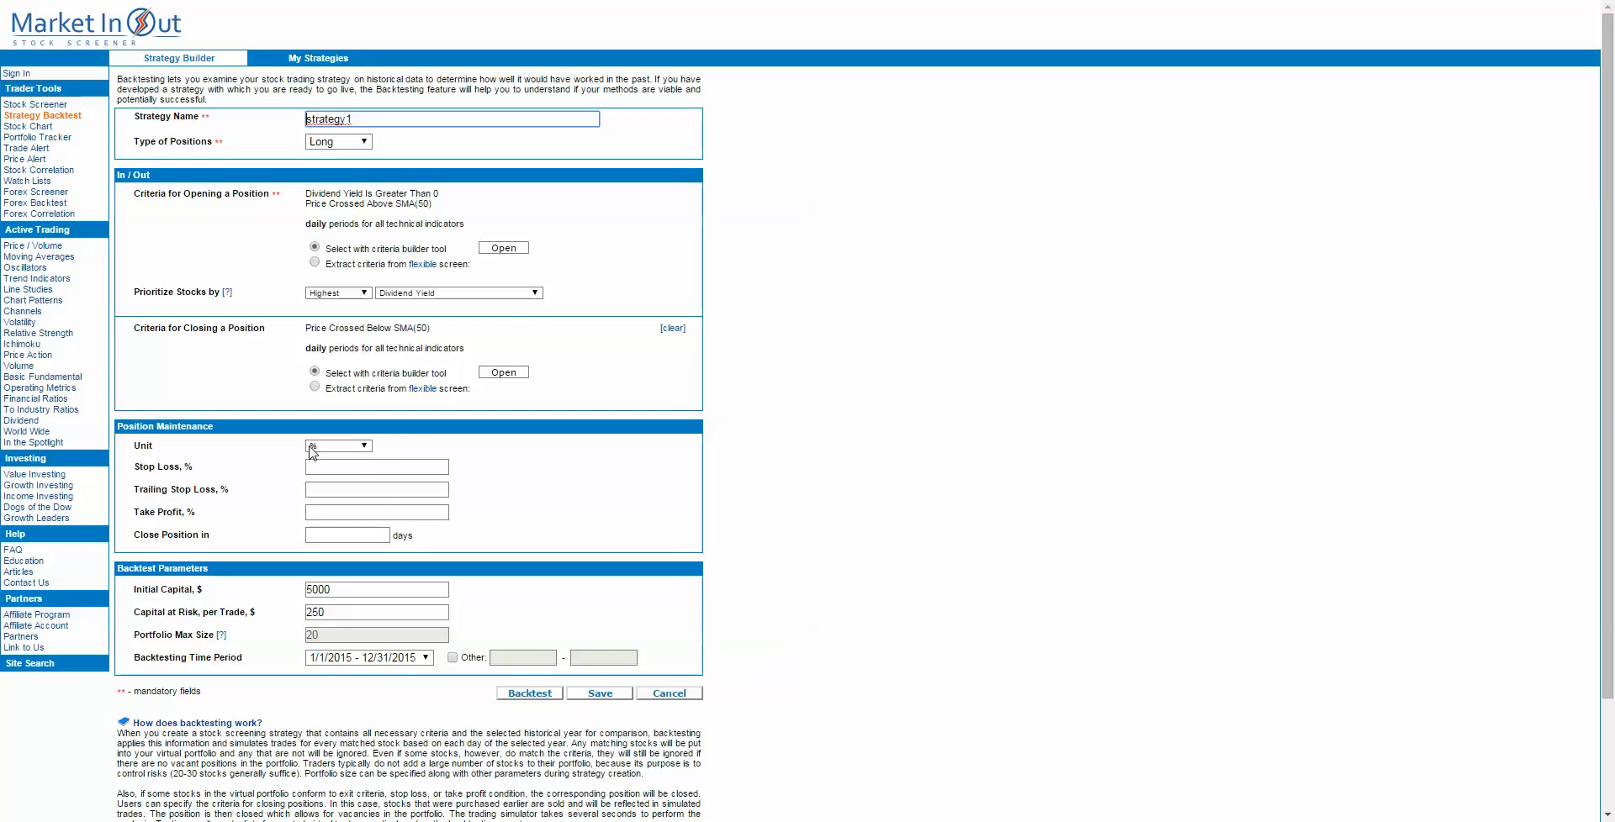
Step: Set the strategy's stop loss to 5% and the capital at risk per trade to $500
{"action": "left_click", "coordinate": [351, 465]}
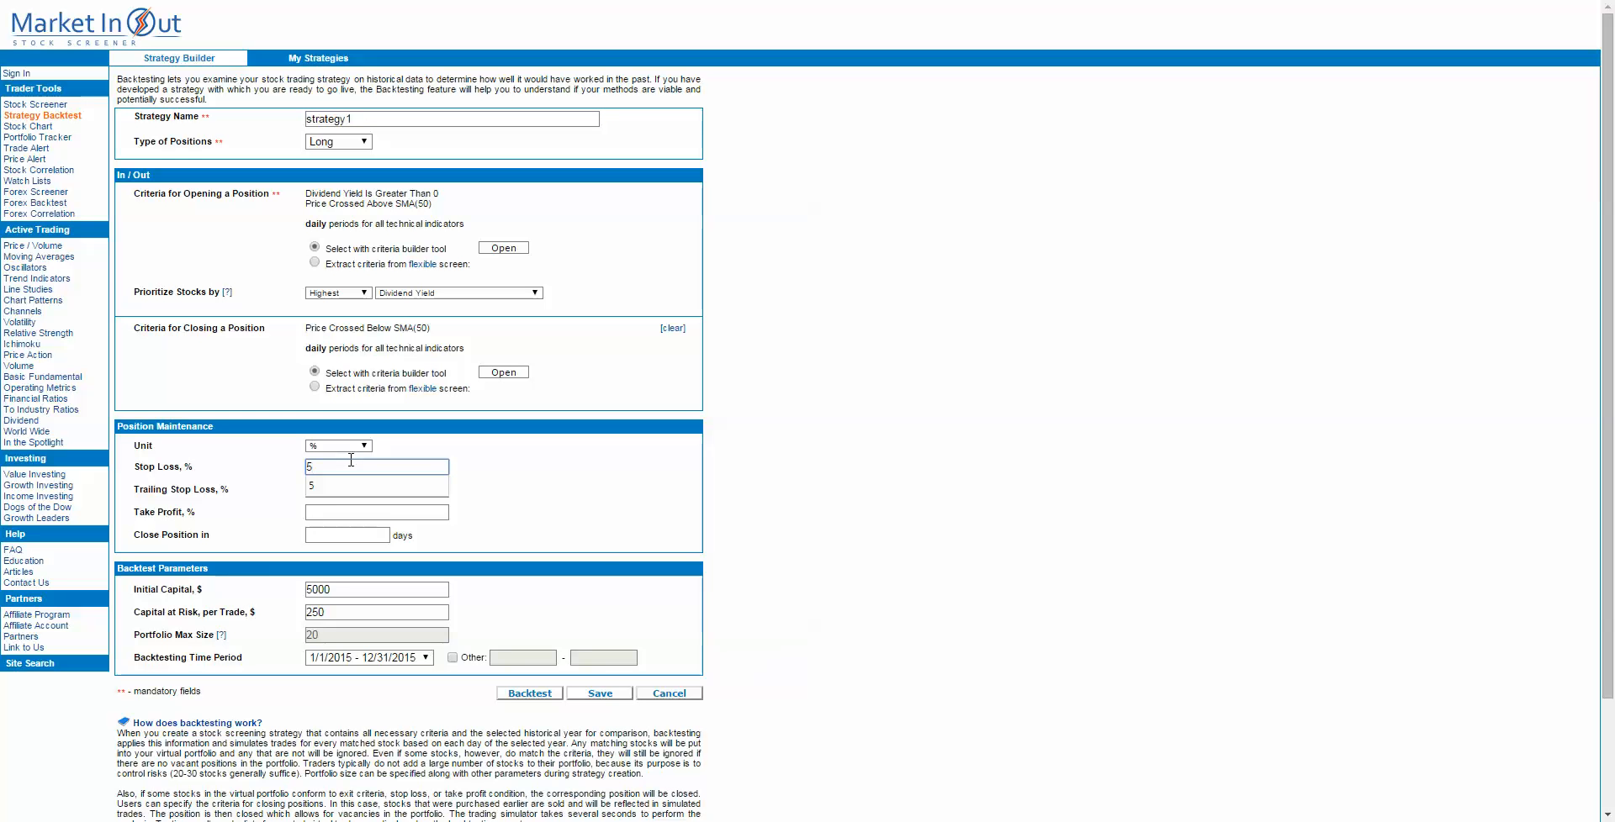
{"action": "left_click", "coordinate": [349, 483]}
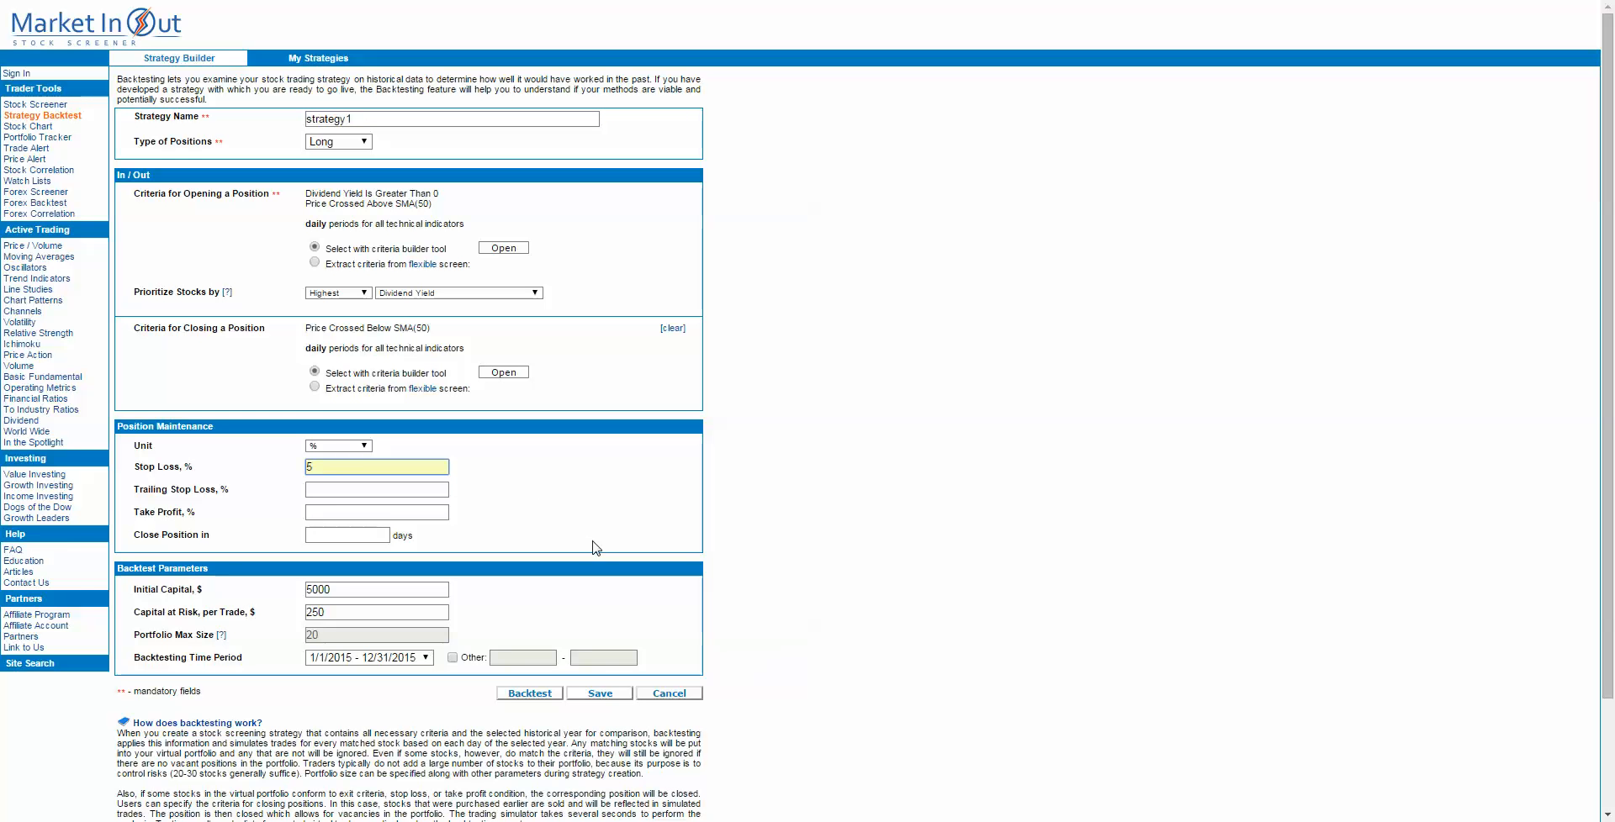
{"action": "scroll", "coordinate": [595, 547], "scroll_direction": "down", "scroll_amount": 2}
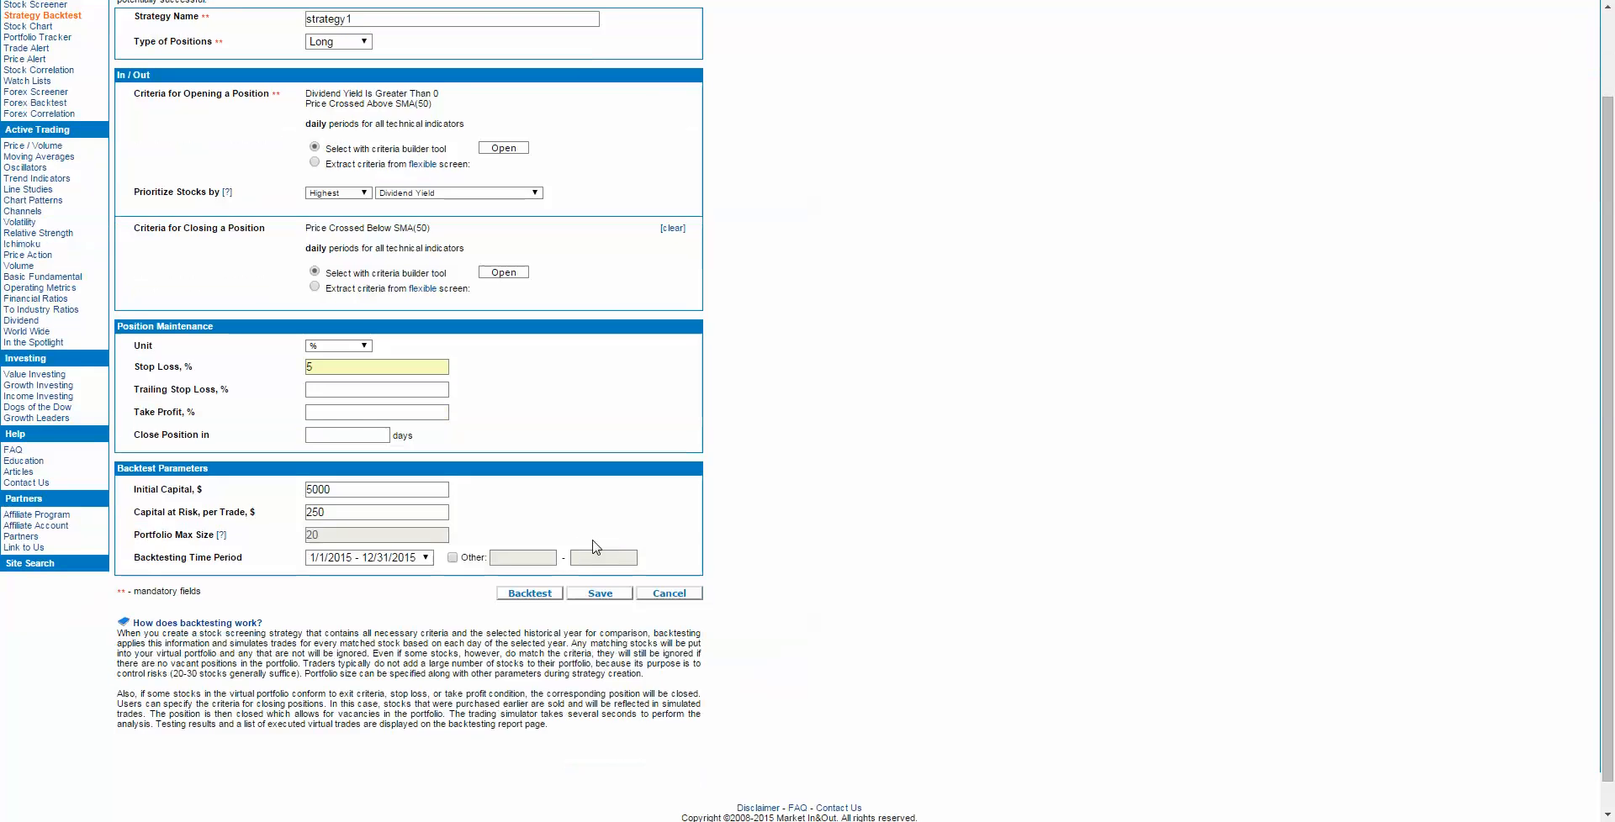
{"action": "left_click", "coordinate": [343, 491]}
{"action": "double_click", "coordinate": [332, 509]}
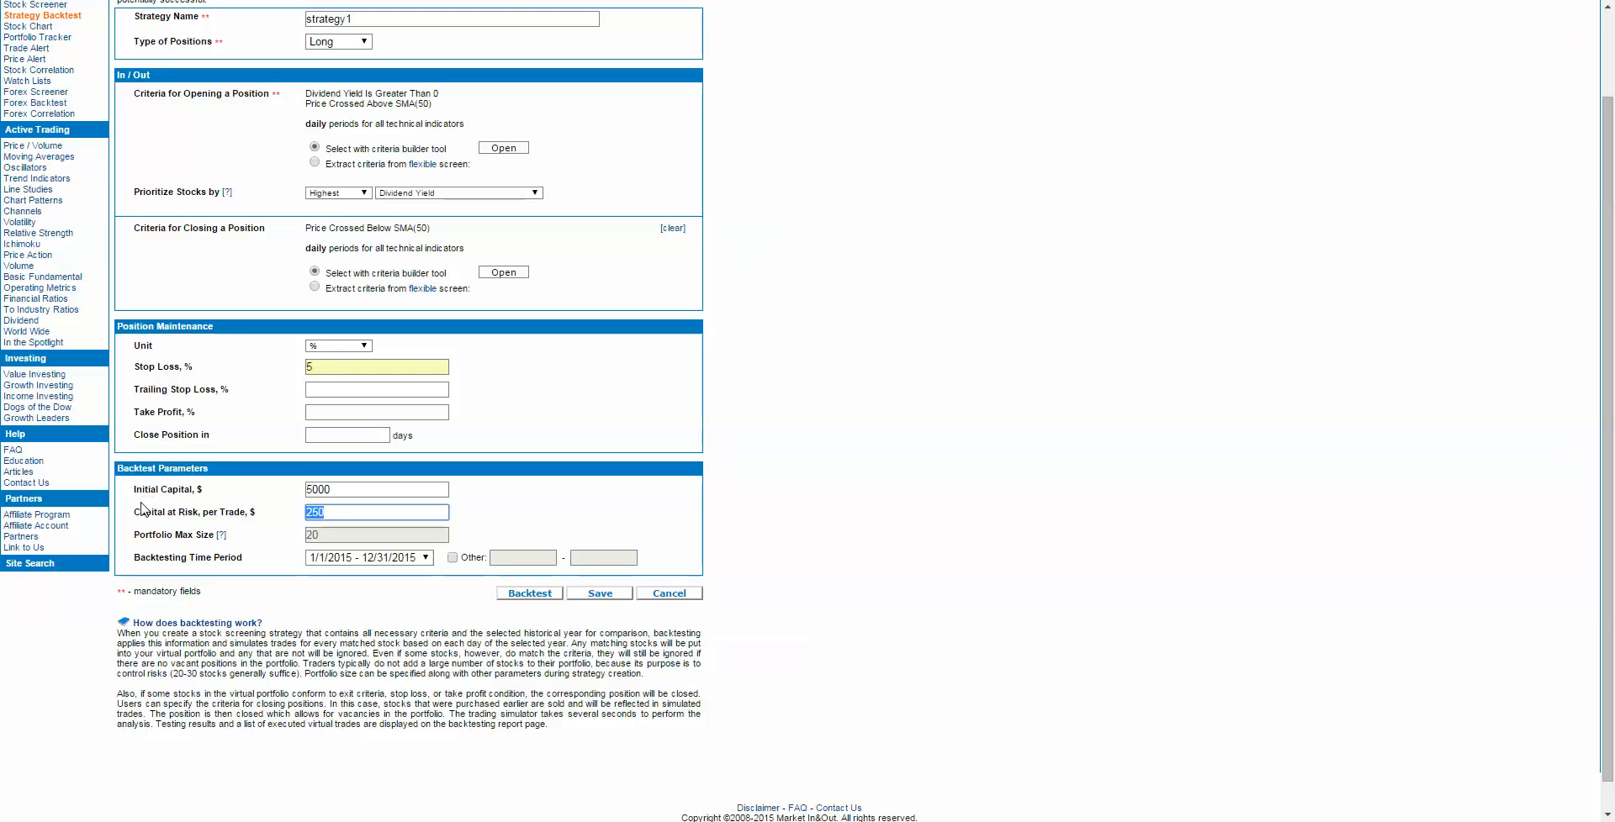
{"action": "type", "text": "500"}
{"action": "left_click", "coordinate": [210, 534]}
Step: Try to run the backtest, and return to the strategy form
{"action": "left_click", "coordinate": [535, 593]}
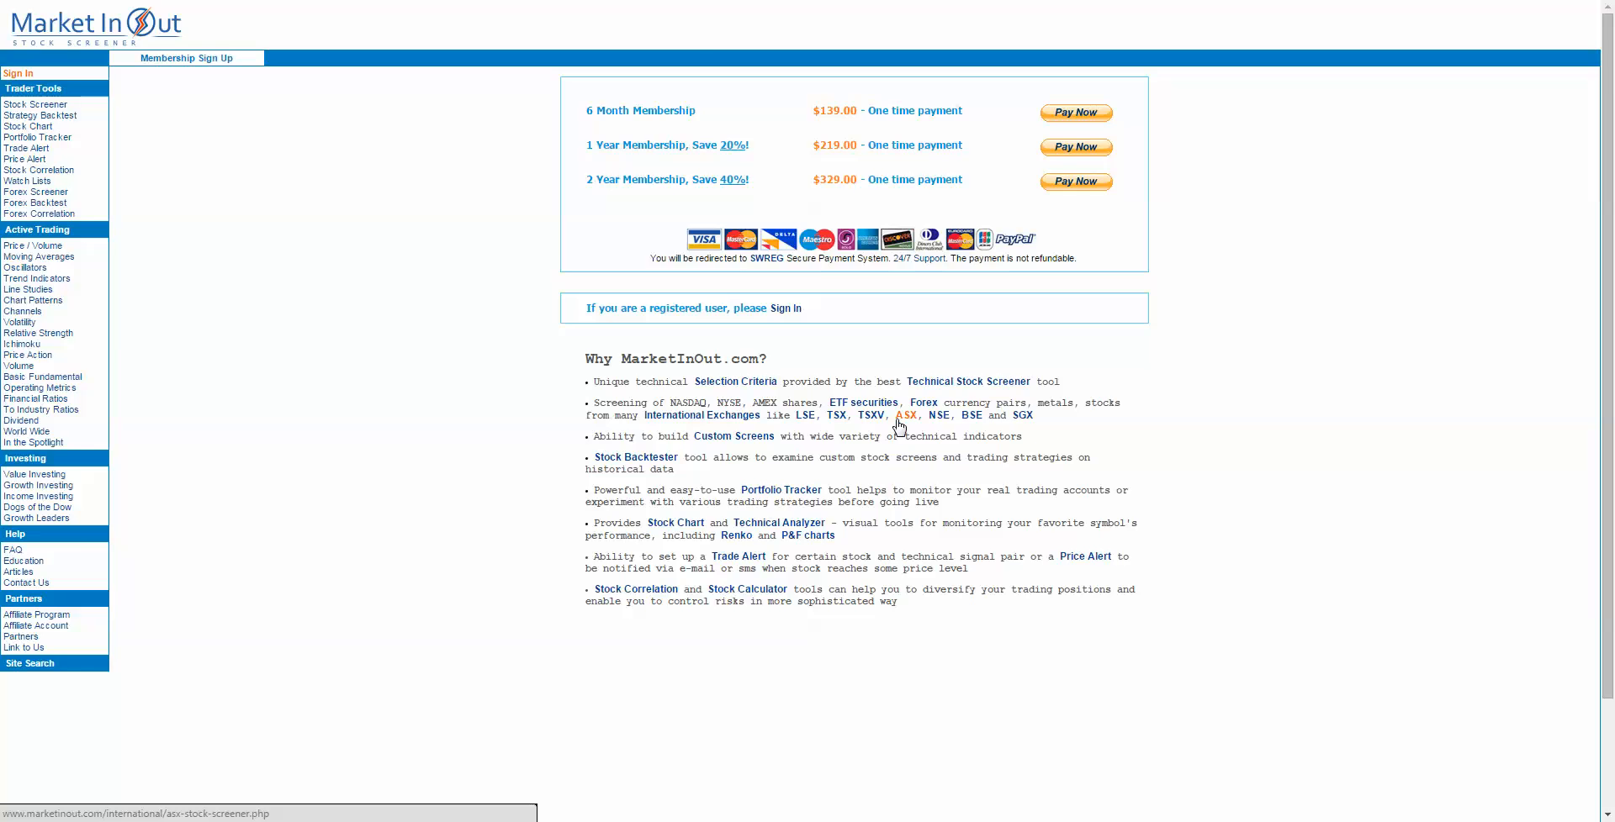
{"action": "key", "text": "alt+Left"}
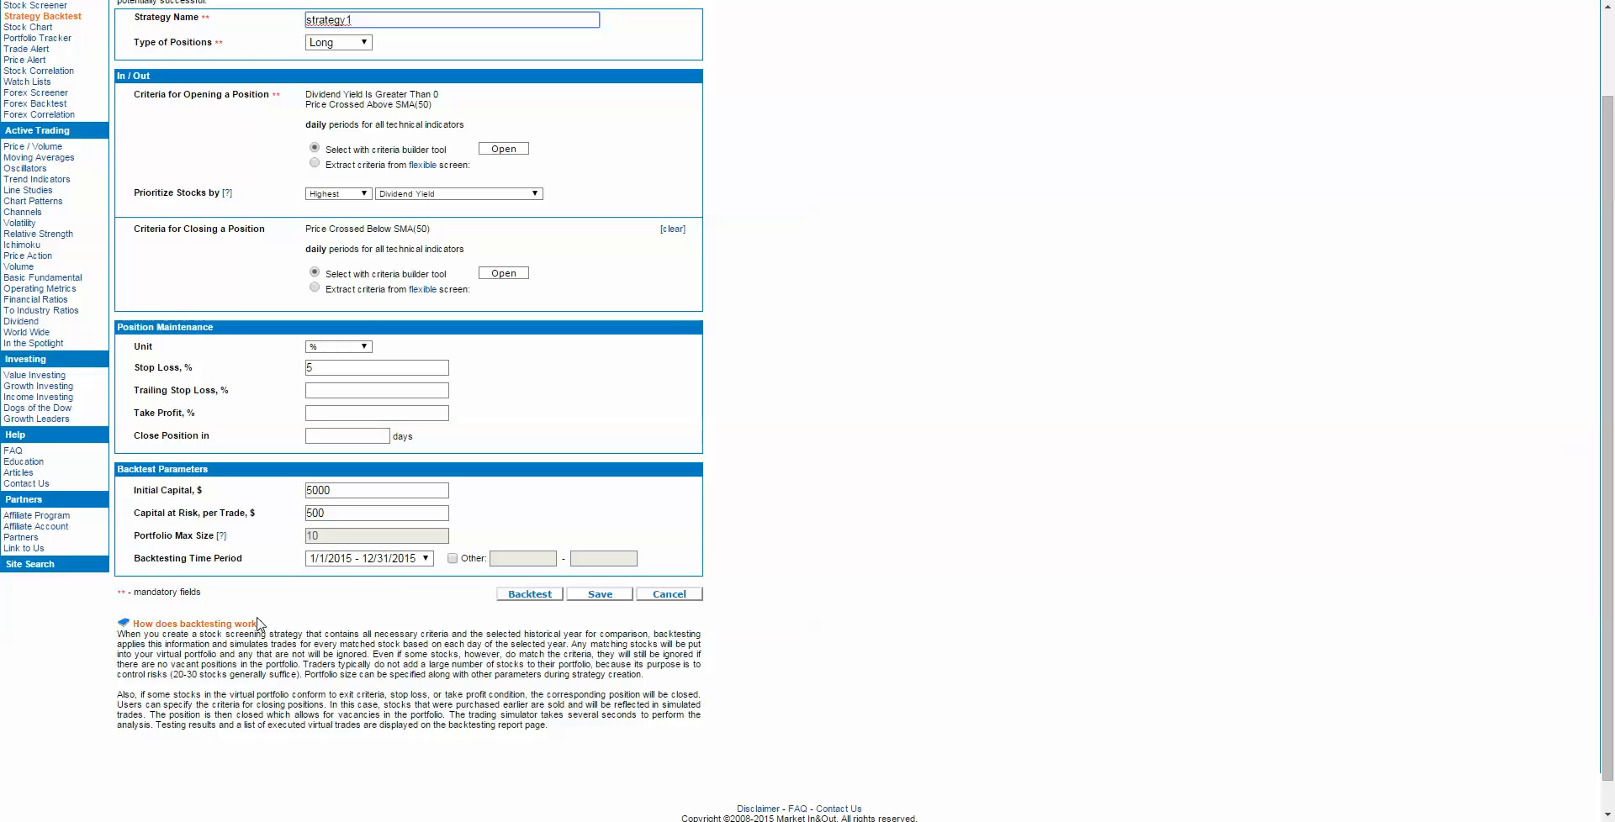
Step: Enable the other backtesting time period and set its start date to 1/1/2005 with the end date 12/31/2015
{"action": "left_click", "coordinate": [363, 561]}
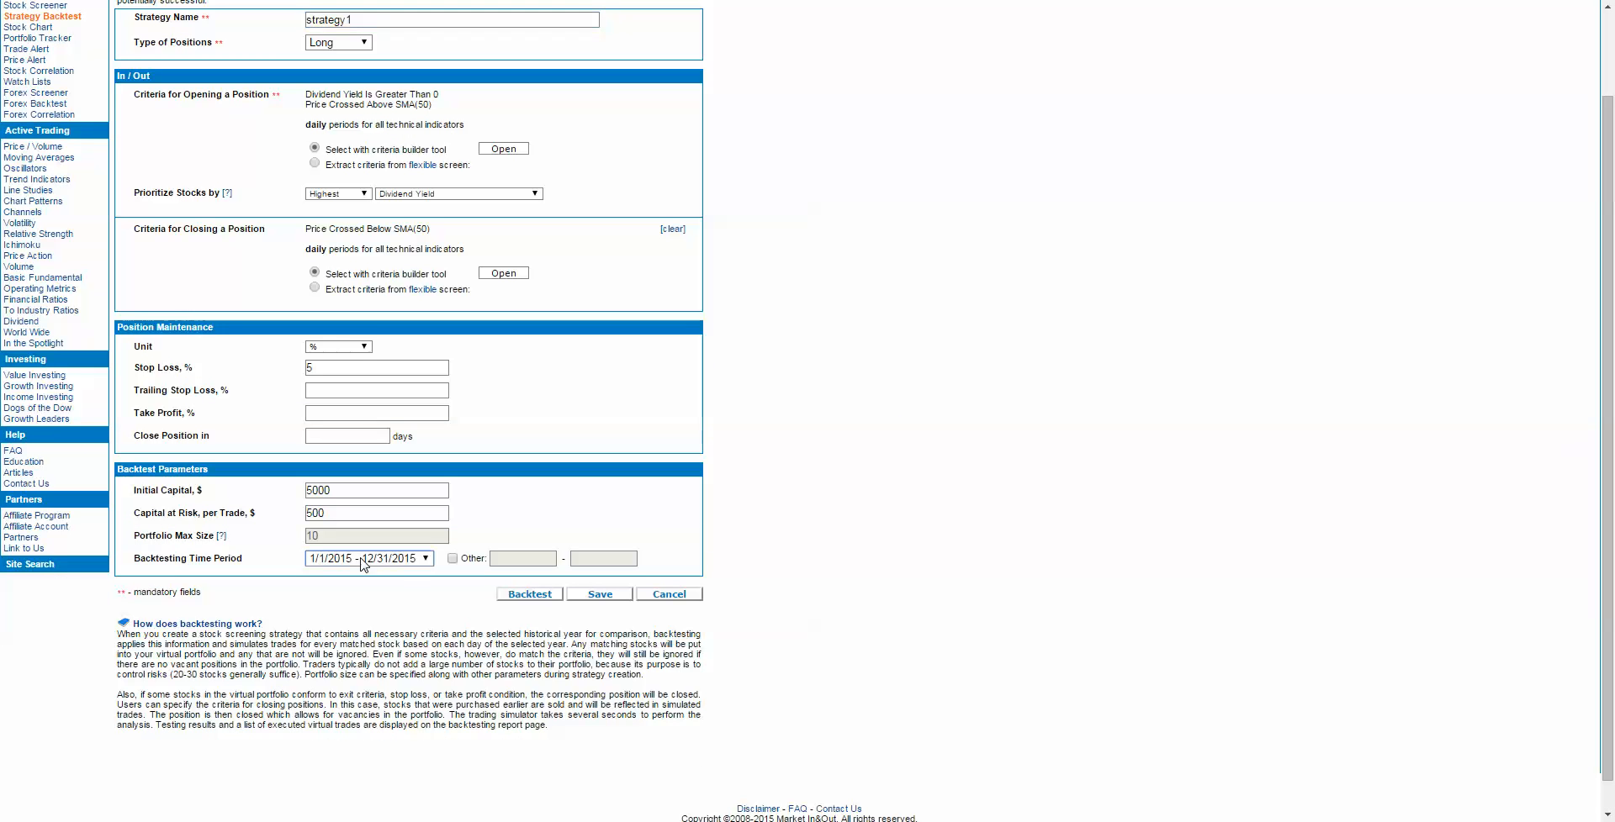
{"action": "left_click", "coordinate": [363, 562]}
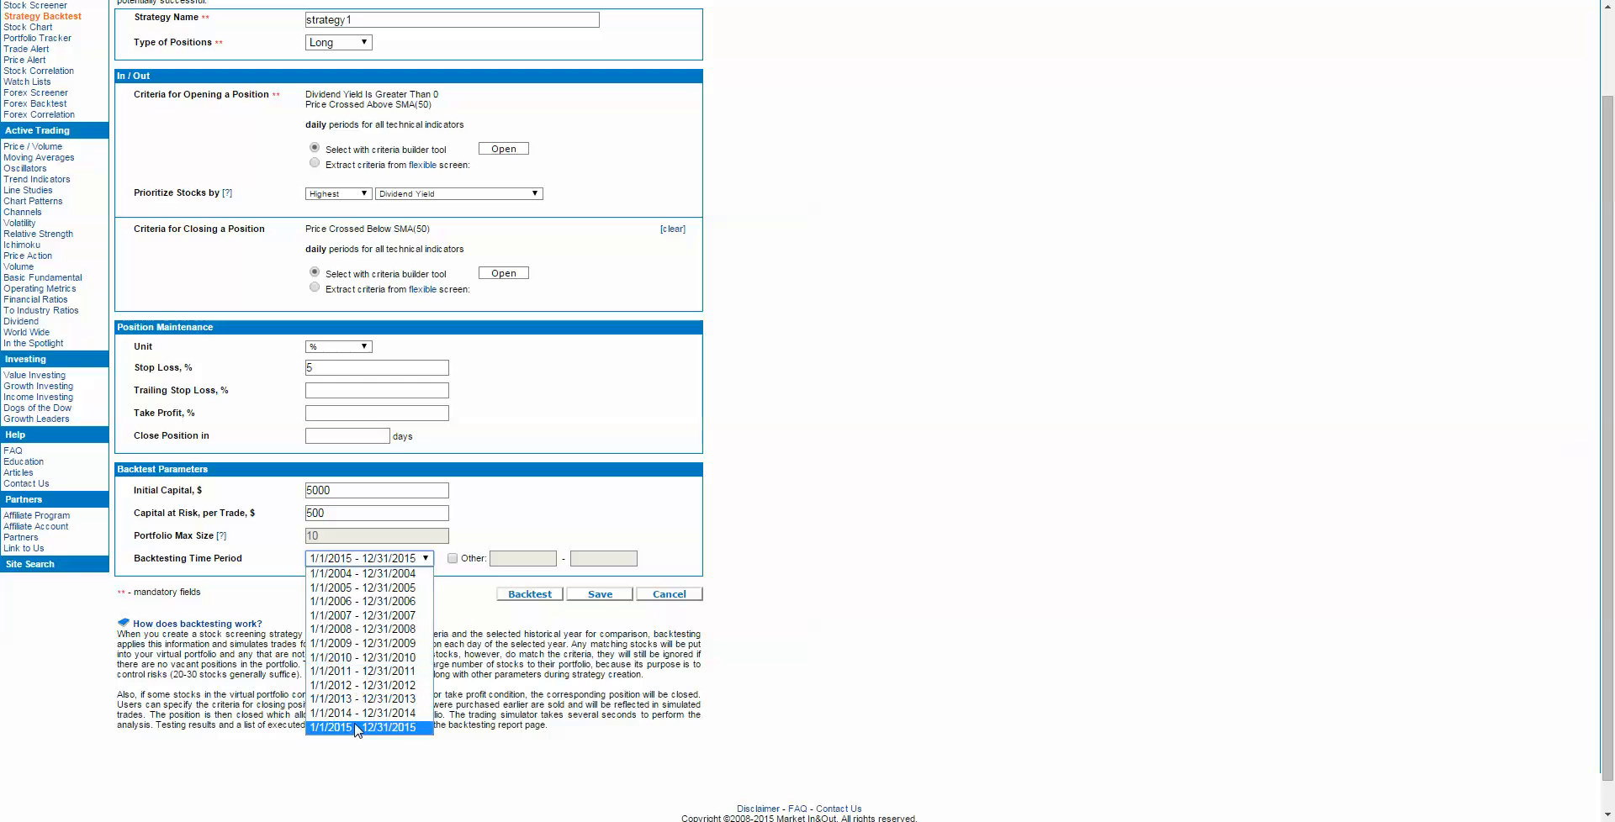
{"action": "left_click", "coordinate": [453, 559]}
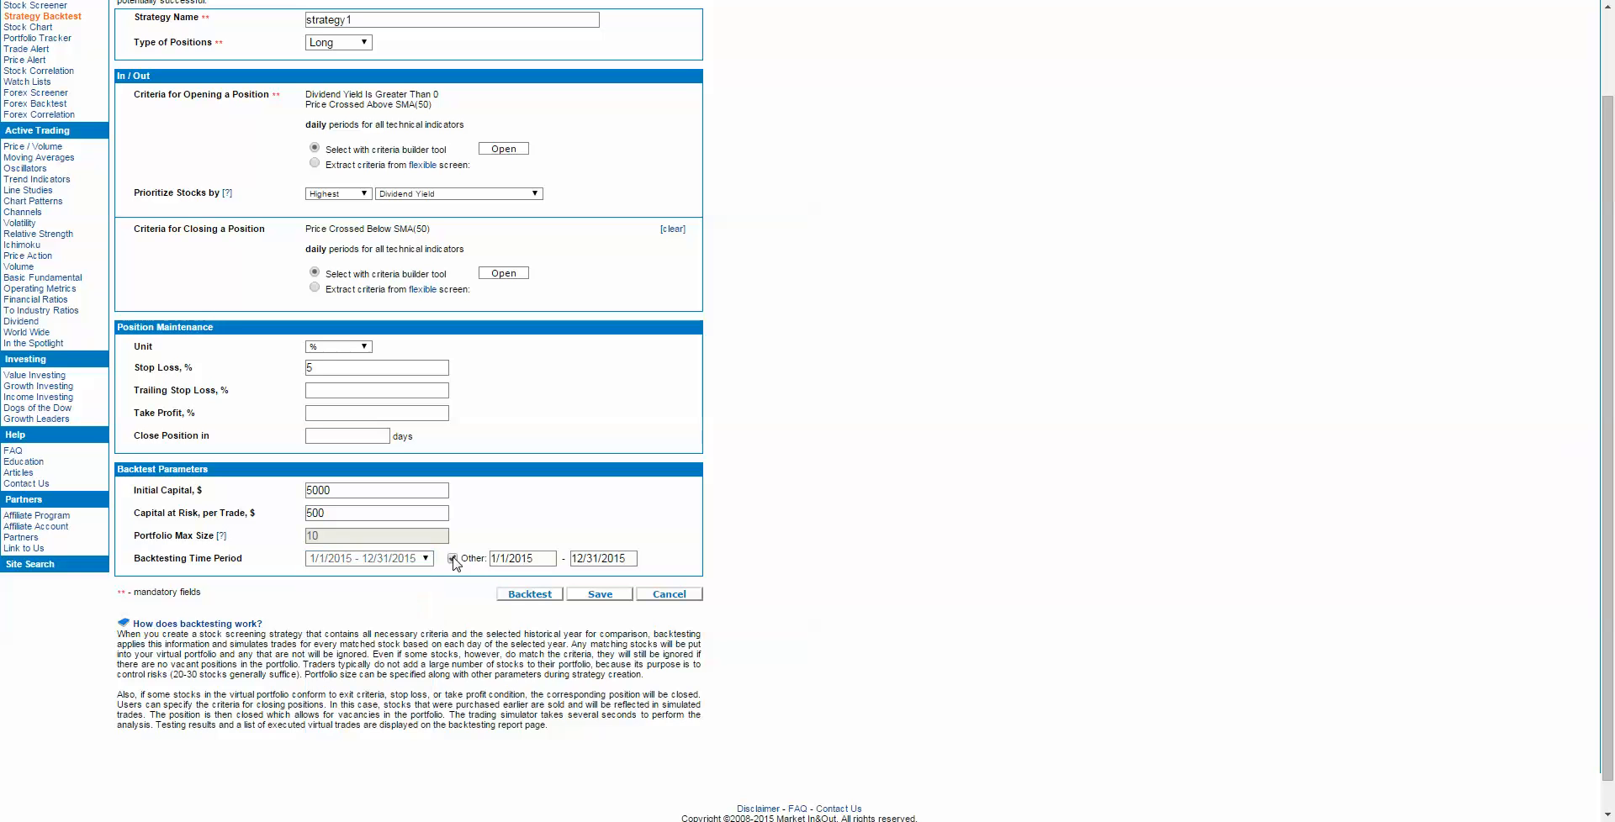
{"action": "triple_click", "coordinate": [541, 558]}
{"action": "type", "text": "1/1/2005"}
{"action": "left_click", "coordinate": [989, 592]}
{"action": "scroll", "coordinate": [746, 393], "scroll_direction": "up", "scroll_amount": 2}
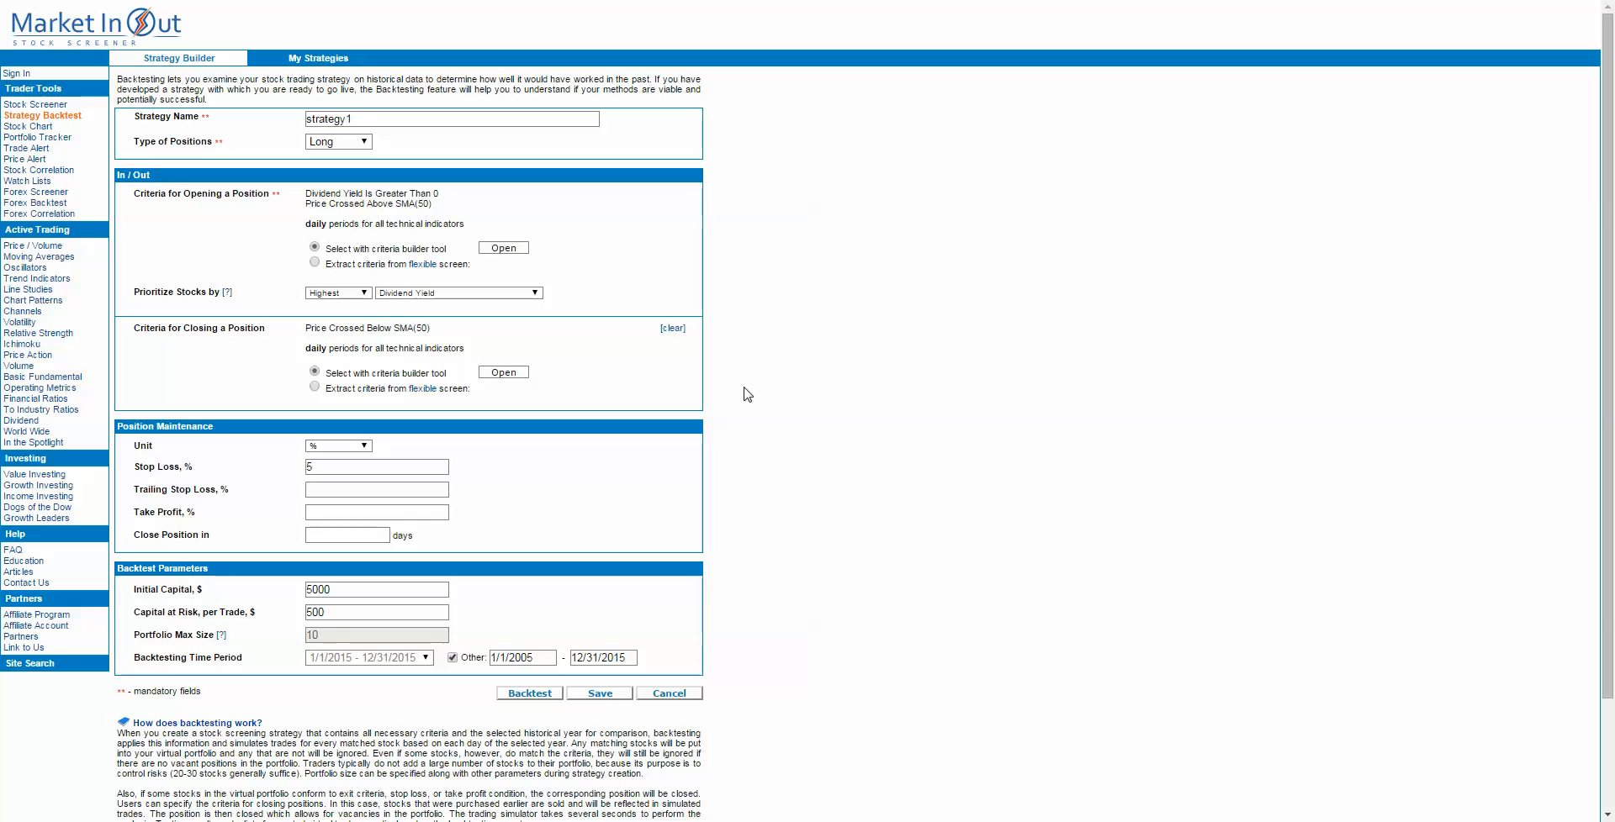